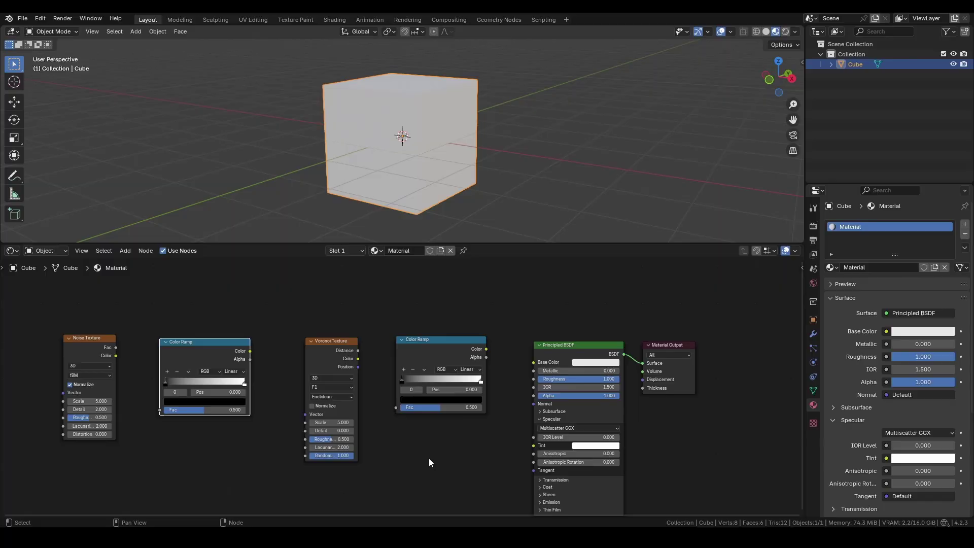
Link the Voronoi Texture color through the Color Ramp into Base Color and change the Voronoi feature type.
{"action": "left_click_drag", "start_coordinate": [487, 349], "coordinate": [534, 362]}
{"action": "left_click_drag", "start_coordinate": [358, 359], "coordinate": [397, 407]}
{"action": "left_click", "coordinate": [336, 387]}
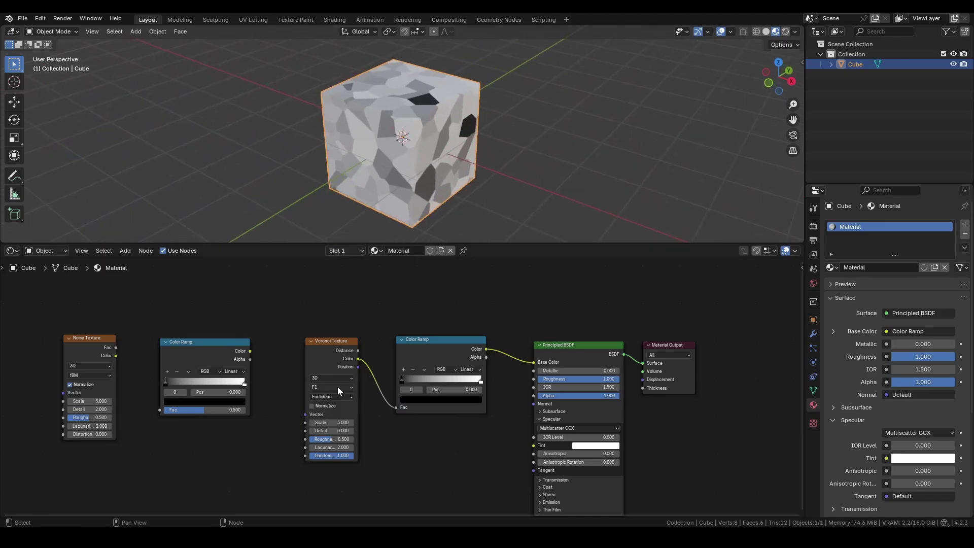
{"action": "left_click", "coordinate": [358, 417]}
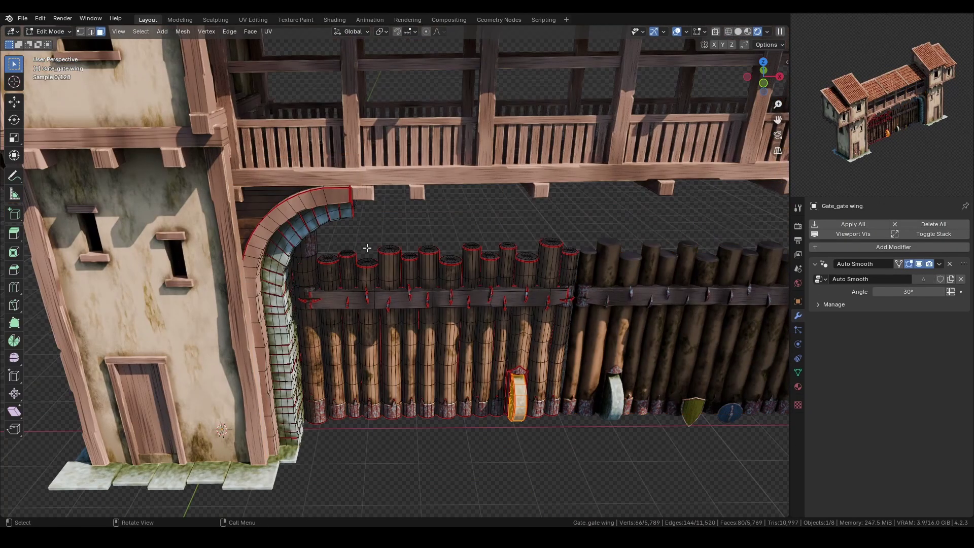
{"action": "left_click", "coordinate": [816, 301]}
{"action": "left_click", "coordinate": [853, 316]}
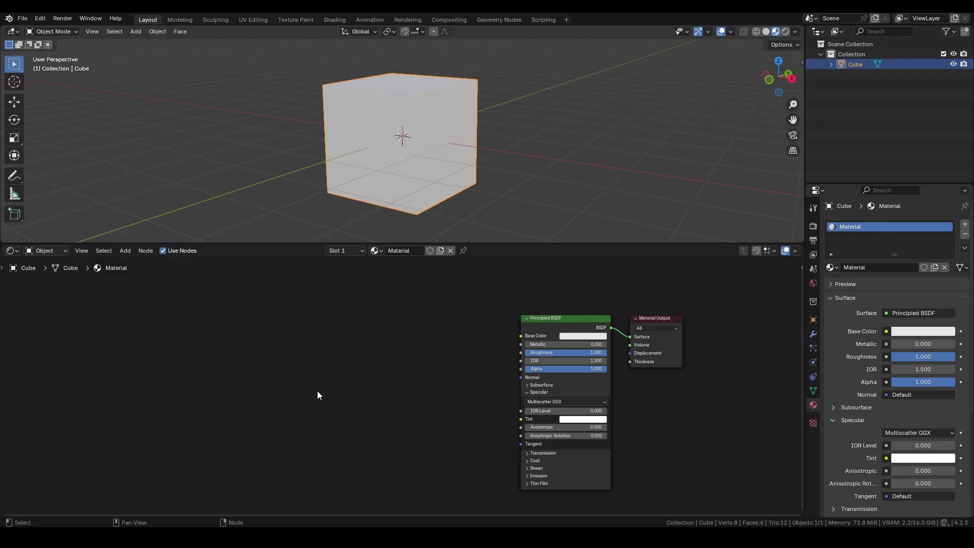
Add a Voronoi Texture node before the Principled BSDF and a Noise Texture node before the Voronoi.
{"action": "scroll", "coordinate": [318, 391], "scroll_direction": "down", "scroll_amount": 2}
{"action": "key", "text": "shift+a"}
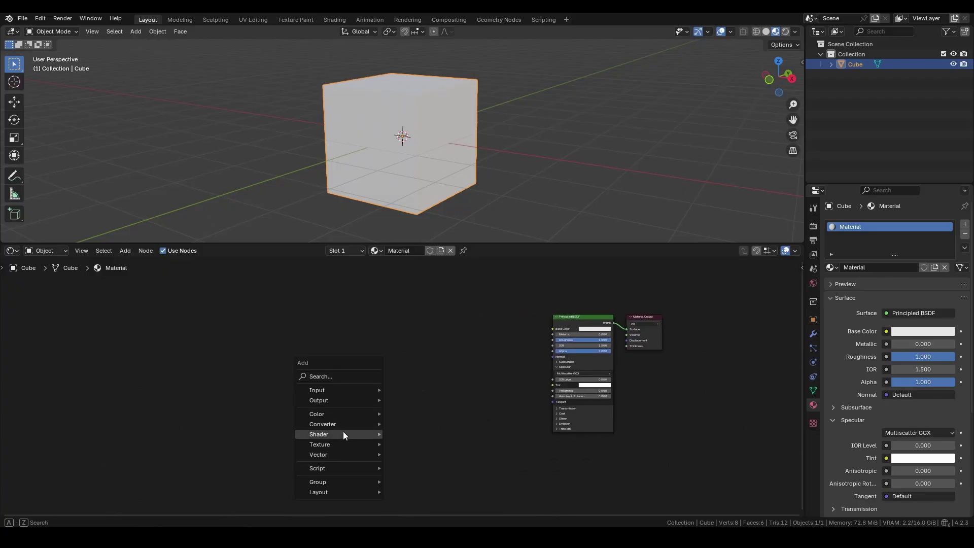
{"action": "mouse_move", "coordinate": [319, 444]}
{"action": "left_click", "coordinate": [413, 424]}
{"action": "left_click", "coordinate": [412, 335]}
{"action": "key", "text": "shift+a"}
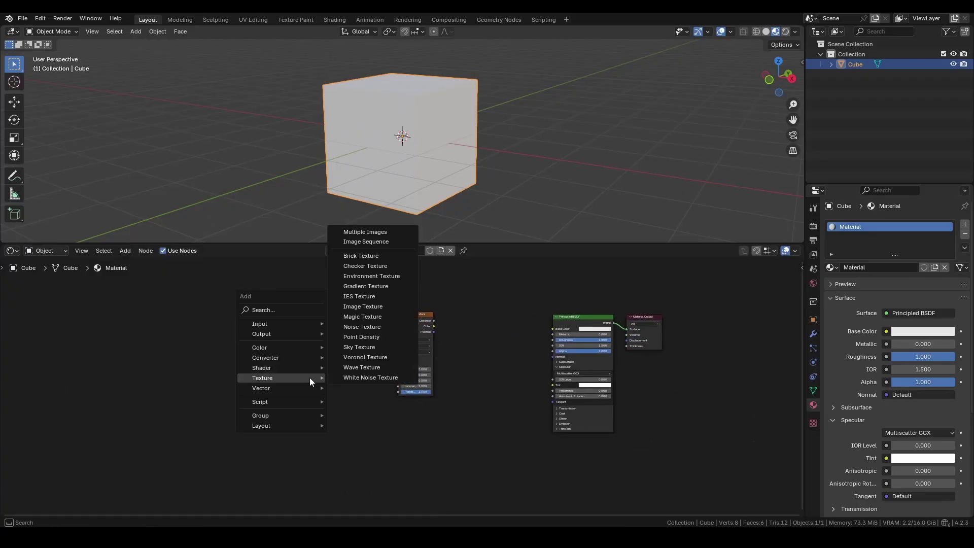
{"action": "left_click", "coordinate": [362, 327]}
{"action": "left_click", "coordinate": [319, 330]}
Add a Color Ramp node between the Voronoi Texture and the Principled BSDF.
{"action": "key", "text": "shift+a"}
{"action": "mouse_move", "coordinate": [375, 405]}
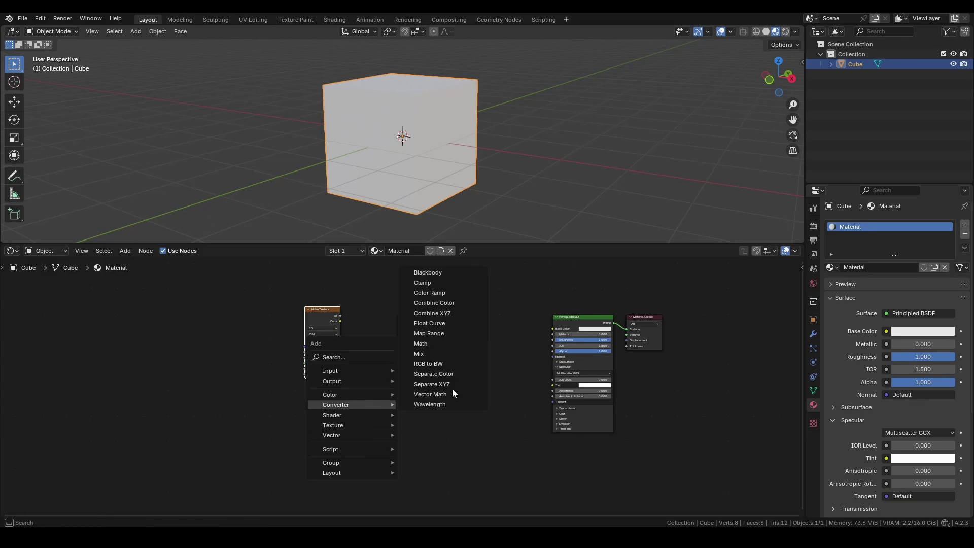
{"action": "left_click", "coordinate": [429, 292]}
{"action": "left_click", "coordinate": [490, 327]}
Move the Noise Texture further away and place a second Color Ramp between it and the Voronoi Texture.
{"action": "left_click_drag", "start_coordinate": [324, 309], "coordinate": [265, 326]}
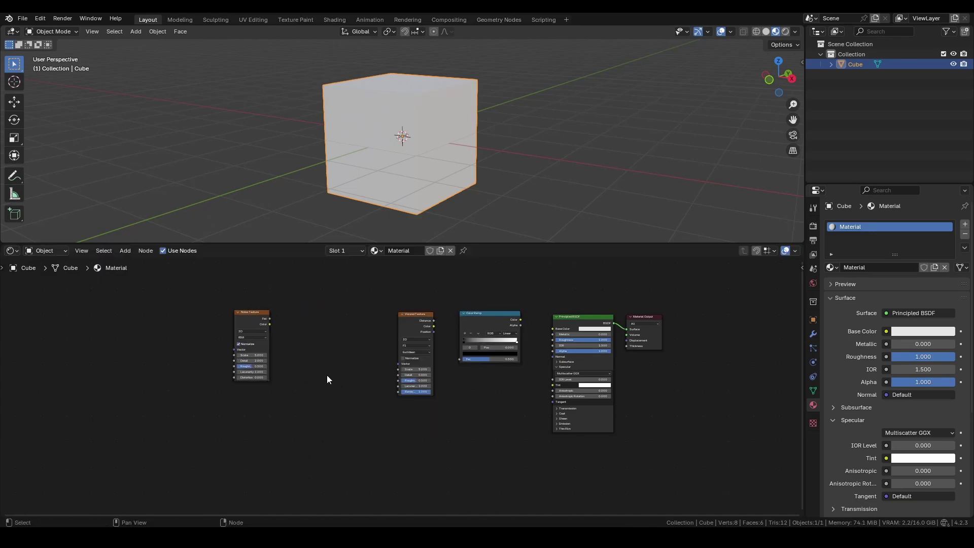
{"action": "key", "text": "shift+a"}
{"action": "mouse_move", "coordinate": [327, 376]}
{"action": "left_click", "coordinate": [386, 267]}
{"action": "left_click", "coordinate": [350, 319]}
{"action": "key", "text": "Home"}
Search the add-on preferences for "node" and inspect the Node Wrangler entry.
{"action": "left_click", "coordinate": [40, 18]}
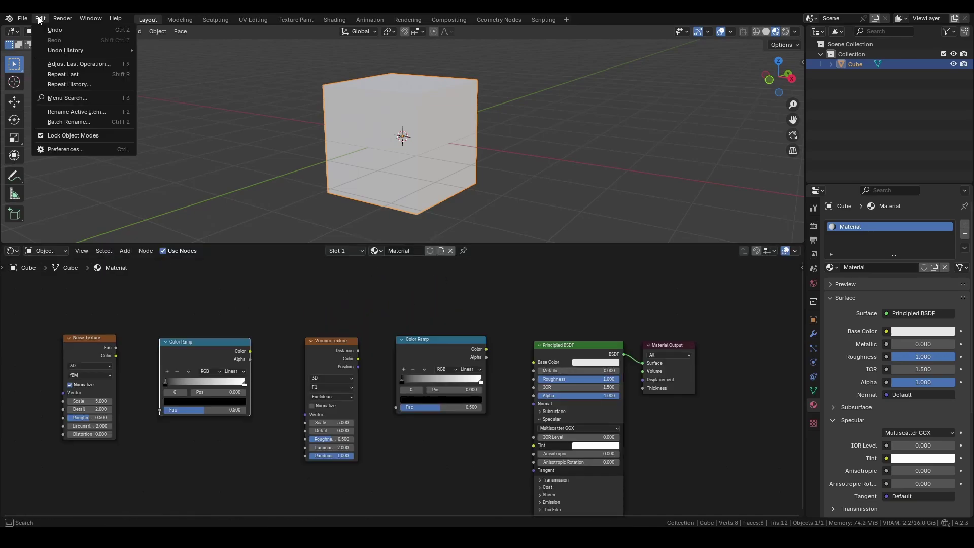
{"action": "left_click", "coordinate": [66, 149]}
{"action": "type", "text": "node"}
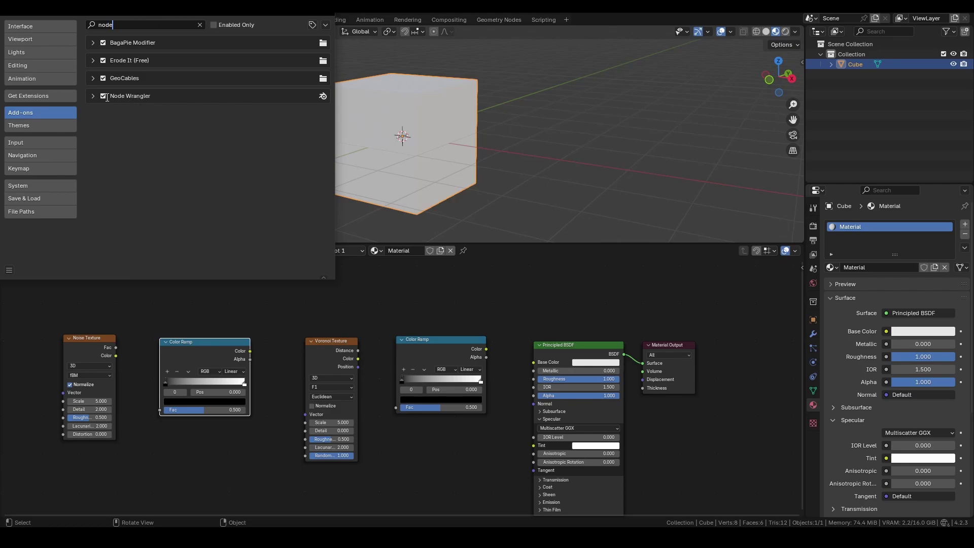
{"action": "left_click", "coordinate": [93, 96]}
Connect the Voronoi Texture's Color to its neighbouring Color Ramp's Fac and that ramp's Color to Base Color.
{"action": "left_click_drag", "start_coordinate": [487, 350], "coordinate": [524, 365]}
{"action": "left_click_drag", "start_coordinate": [359, 359], "coordinate": [404, 412]}
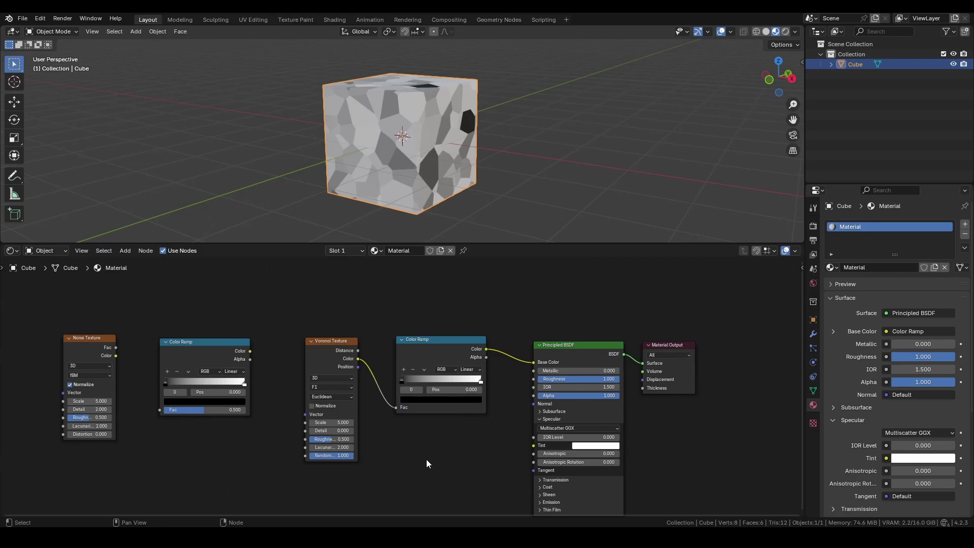
{"action": "mouse_move", "coordinate": [450, 156]}
{"action": "middle_mouse_down"}
{"action": "mouse_move", "coordinate": [475, 170]}
{"action": "mouse_move", "coordinate": [448, 175]}
{"action": "middle_mouse_up"}
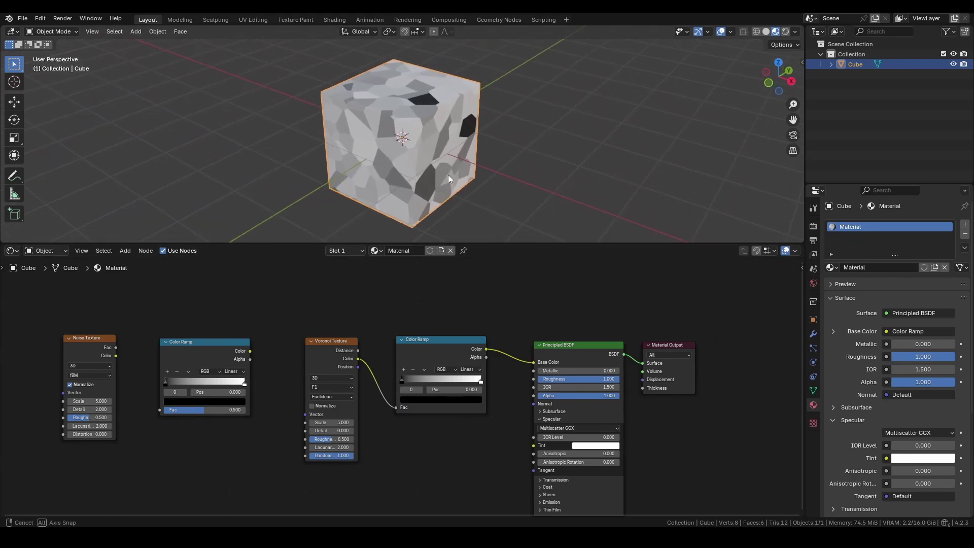
Set the Voronoi Texture's feature to Smooth F1, widen the node and lower its Smoothness to about 0.7.
{"action": "left_click", "coordinate": [337, 387]}
{"action": "left_click", "coordinate": [336, 423]}
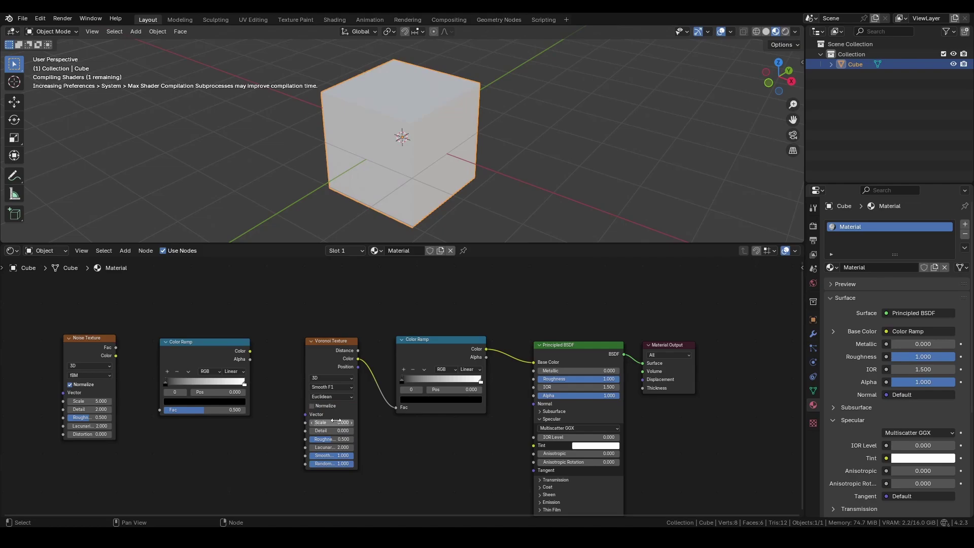
{"action": "mouse_move", "coordinate": [358, 442]}
{"action": "left_mouse_down"}
{"action": "mouse_move", "coordinate": [374, 444]}
{"action": "mouse_move", "coordinate": [312, 455]}
{"action": "mouse_move", "coordinate": [369, 455]}
{"action": "left_mouse_up"}
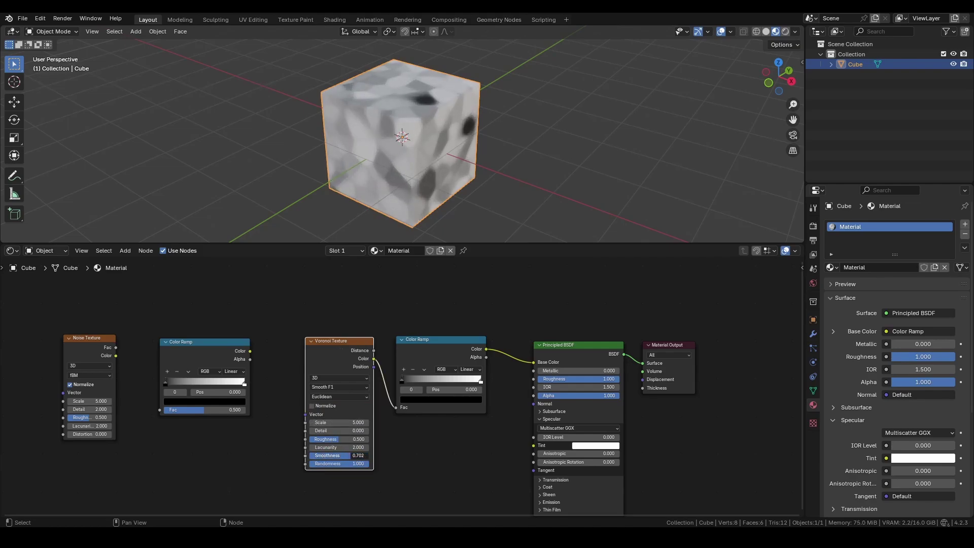
Connect the Noise Texture's Color to the first Color Ramp's Fac and that ramp's Color to the Voronoi Smoothness.
{"action": "middle_click_drag", "start_coordinate": [241, 475], "coordinate": [340, 479]}
{"action": "left_click_drag", "start_coordinate": [347, 353], "coordinate": [398, 458]}
{"action": "left_click_drag", "start_coordinate": [214, 359], "coordinate": [257, 412]}
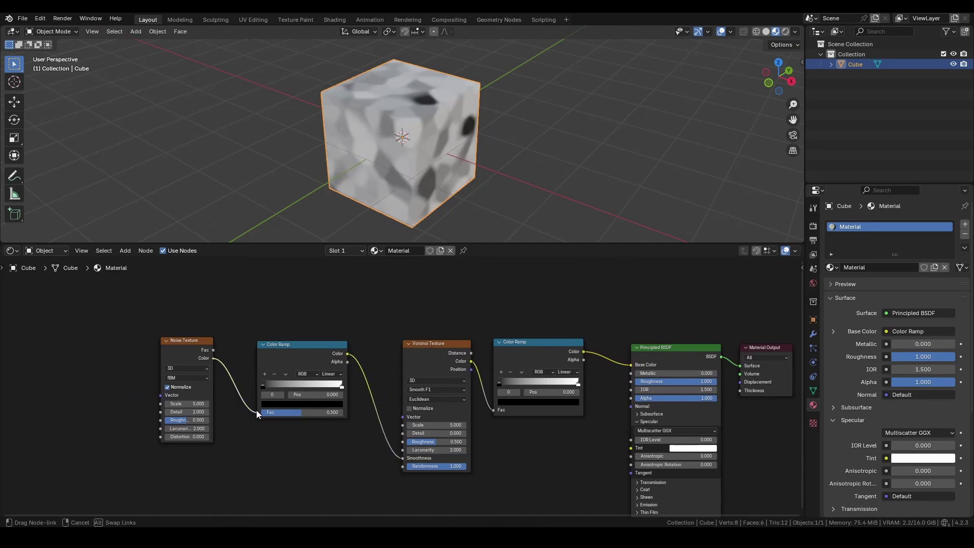
Widen the Noise Texture node and set its Scale to 12 and Detail to about 2.3.
{"action": "middle_click_drag", "start_coordinate": [269, 448], "coordinate": [324, 448]}
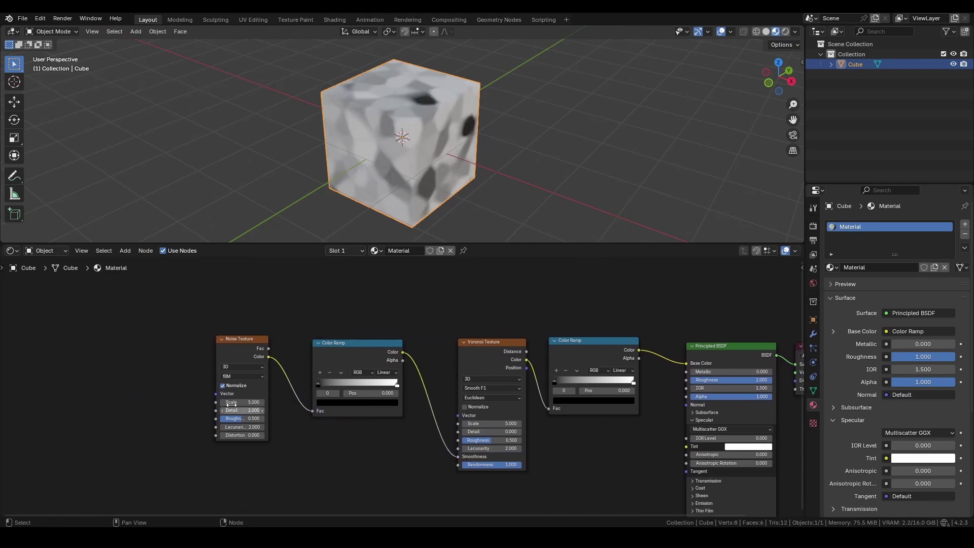
{"action": "left_click_drag", "start_coordinate": [217, 396], "coordinate": [169, 396]}
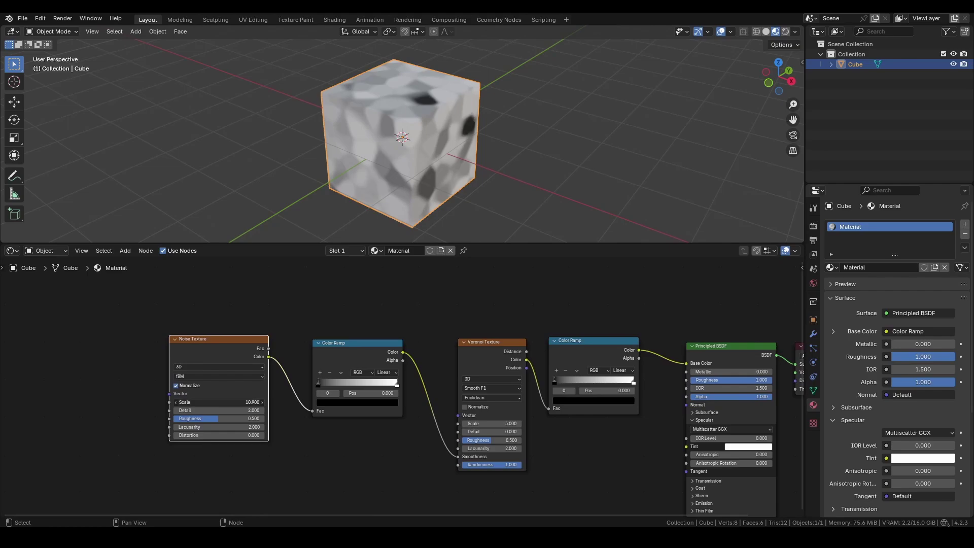
{"action": "scroll", "coordinate": [438, 187], "scroll_direction": "up", "scroll_amount": 5}
{"action": "middle_click_drag", "start_coordinate": [437, 187], "coordinate": [410, 131]}
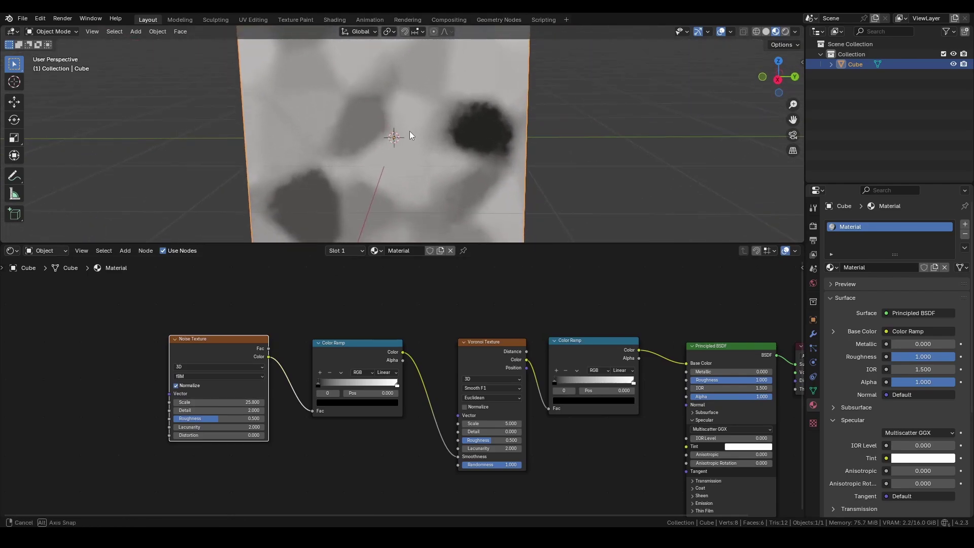
{"action": "left_click_drag", "start_coordinate": [223, 402], "coordinate": [198, 402]}
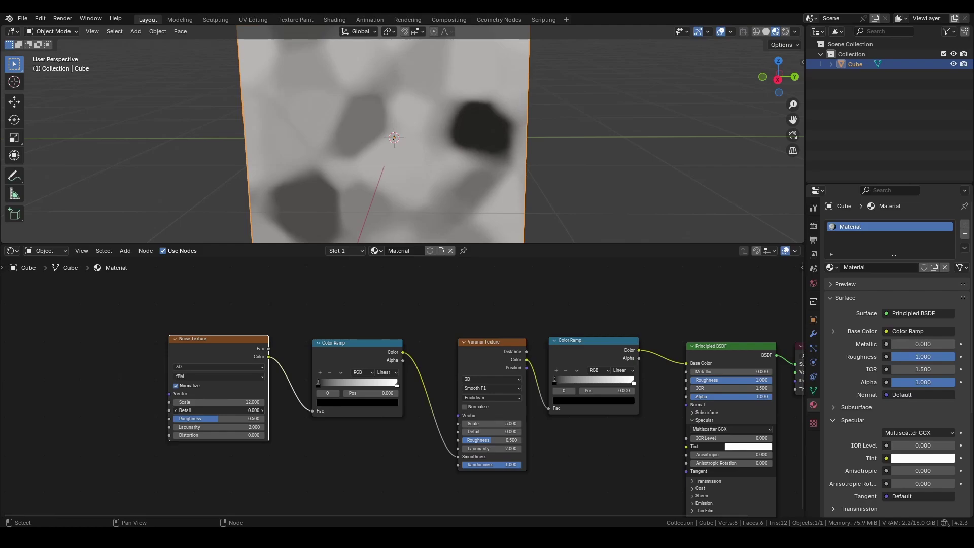
Move the stops of the Color Ramp driving Smoothness inward, with the white stop at position 0.868.
{"action": "left_click_drag", "start_coordinate": [331, 383], "coordinate": [397, 387]}
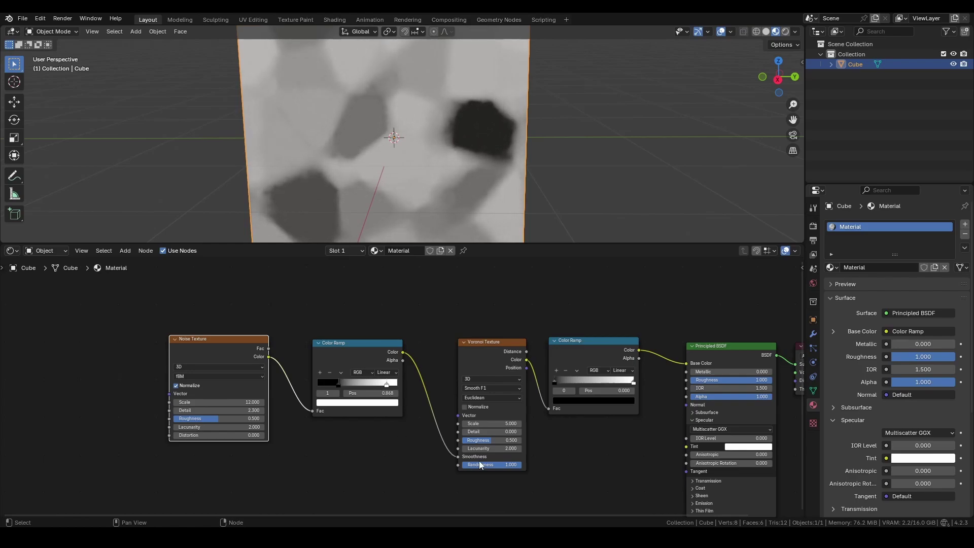
{"action": "scroll", "coordinate": [604, 450], "scroll_direction": "right", "scroll_amount": 5, "text": "ctrl"}
{"action": "middle_click_drag", "start_coordinate": [433, 228], "coordinate": [513, 245]}
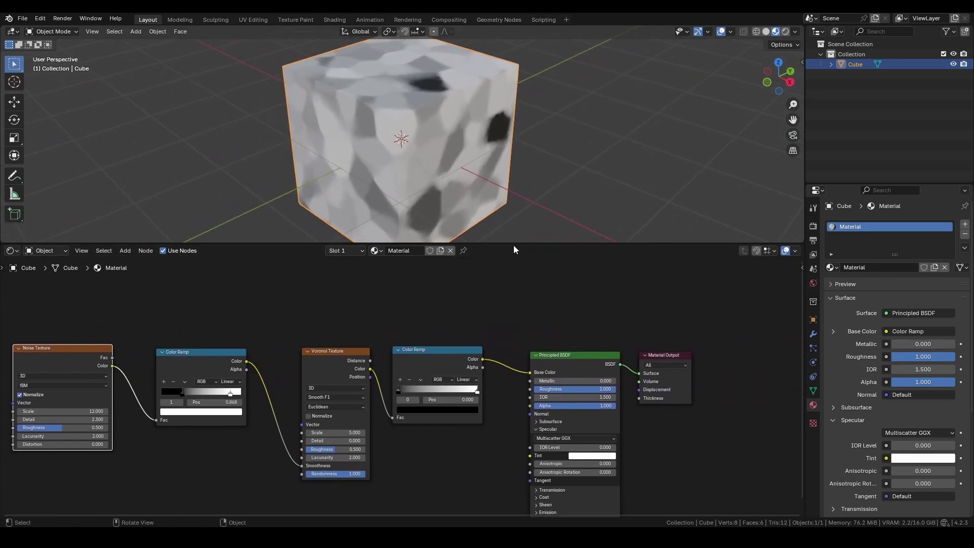
Recolor the Color Ramp feeding Base Color with a dark green first stop and a pale yellow-green last stop.
{"action": "left_click", "coordinate": [408, 409]}
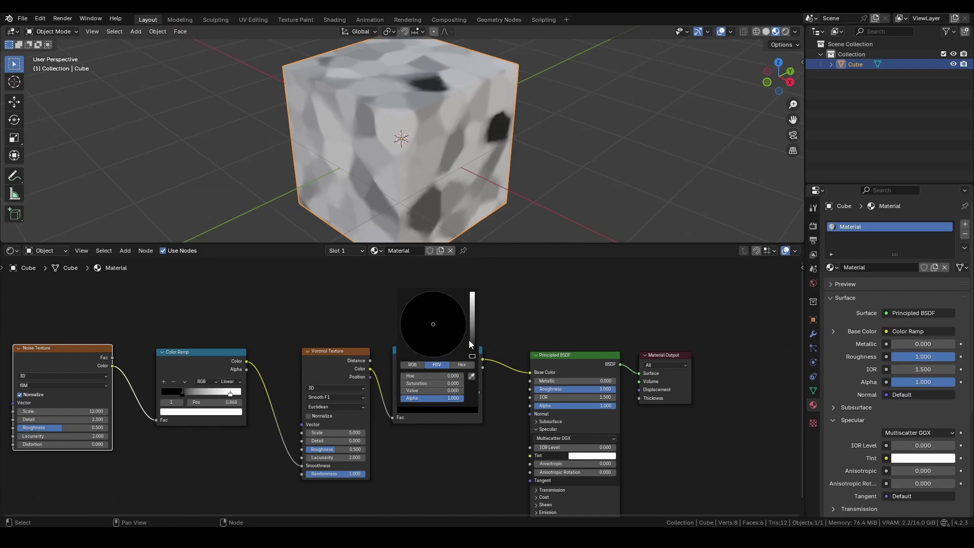
{"action": "left_click_drag", "start_coordinate": [472, 350], "coordinate": [472, 334]}
{"action": "left_click", "coordinate": [411, 313]}
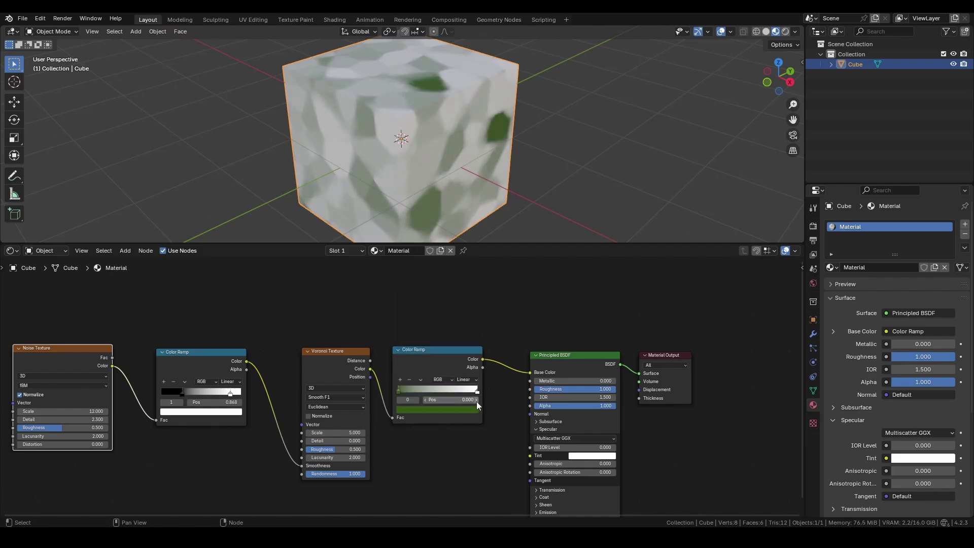
{"action": "left_click", "coordinate": [470, 411]}
{"action": "mouse_move", "coordinate": [432, 315]}
{"action": "left_mouse_down"}
{"action": "mouse_move", "coordinate": [412, 320]}
{"action": "mouse_move", "coordinate": [422, 323]}
{"action": "left_mouse_up"}
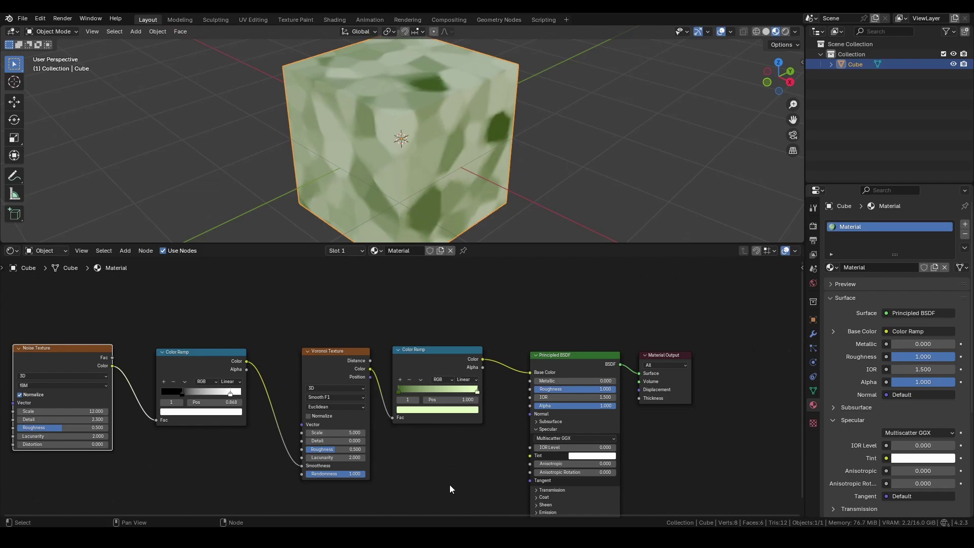
Add linked Texture Coordinate and Mapping nodes to the Voronoi Texture and place them below the Noise Texture.
{"action": "middle_click_drag", "start_coordinate": [443, 479], "coordinate": [479, 449]}
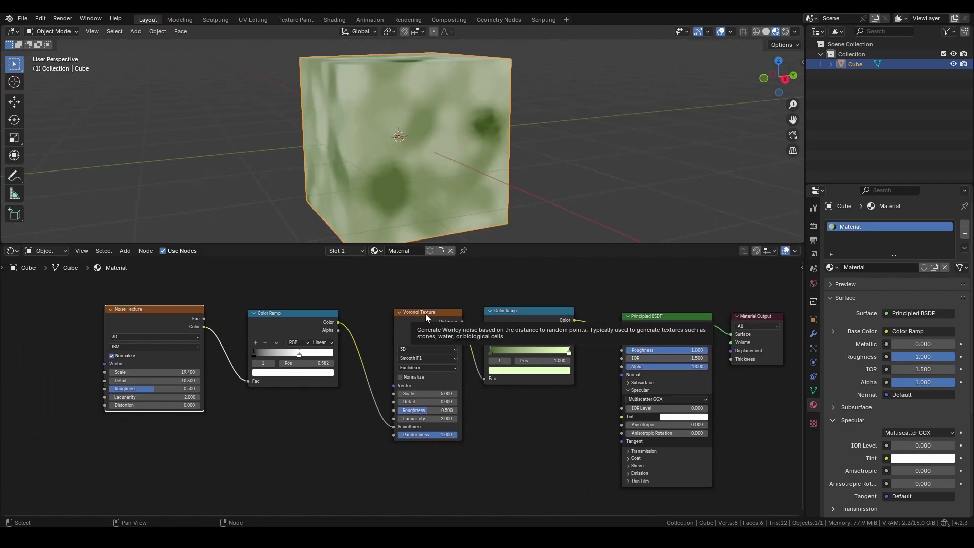
{"action": "left_click", "coordinate": [425, 314]}
{"action": "key", "text": "ctrl+t"}
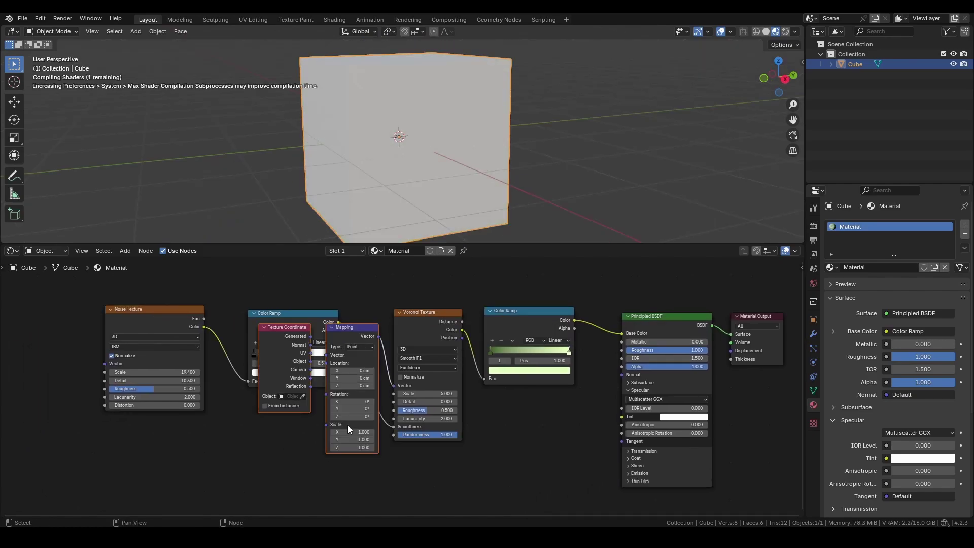
{"action": "left_click_drag", "start_coordinate": [355, 327], "coordinate": [178, 427]}
{"action": "middle_click_drag", "start_coordinate": [311, 477], "coordinate": [474, 409]}
{"action": "left_click", "coordinate": [448, 418]}
Set the Mapping node's scale to X 3.3, Y 3.0 and Z 3.8.
{"action": "scroll", "coordinate": [448, 419], "scroll_direction": "up", "scroll_amount": 1}
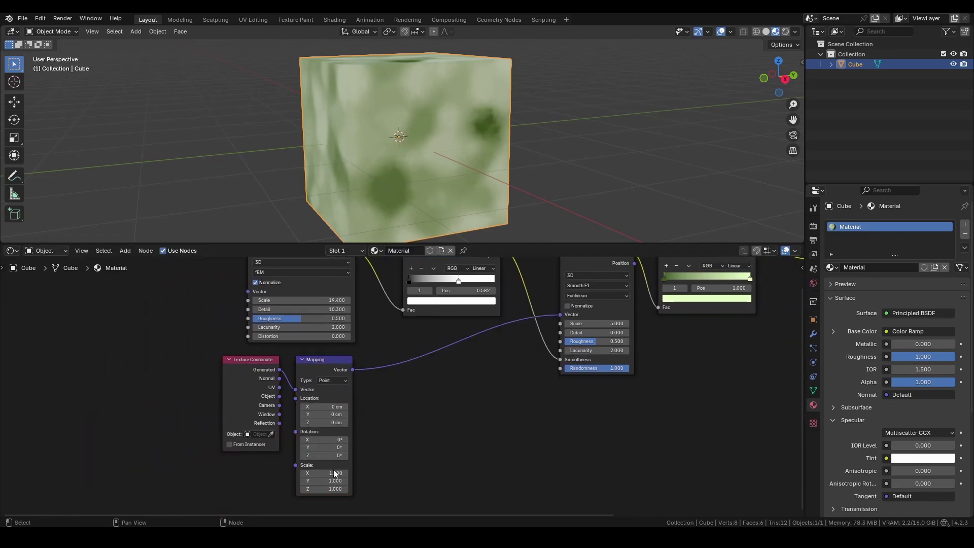
{"action": "left_click_drag", "start_coordinate": [335, 474], "coordinate": [331, 474]}
{"action": "middle_click_drag", "start_coordinate": [401, 167], "coordinate": [410, 188]}
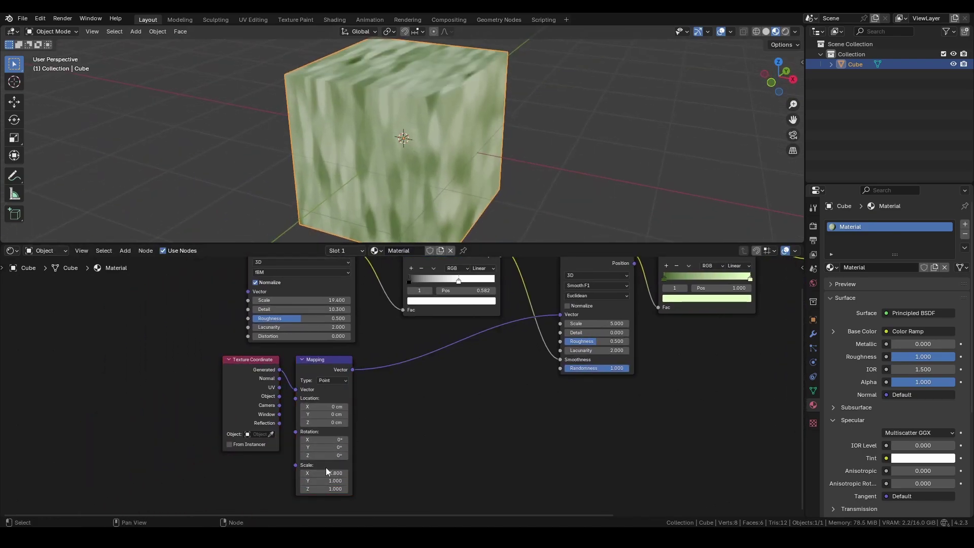
{"action": "left_click_drag", "start_coordinate": [328, 472], "coordinate": [356, 481]}
{"action": "middle_click_drag", "start_coordinate": [487, 415], "coordinate": [460, 426]}
{"action": "middle_click_drag", "start_coordinate": [406, 152], "coordinate": [370, 154]}
{"action": "left_click_drag", "start_coordinate": [325, 488], "coordinate": [356, 488]}
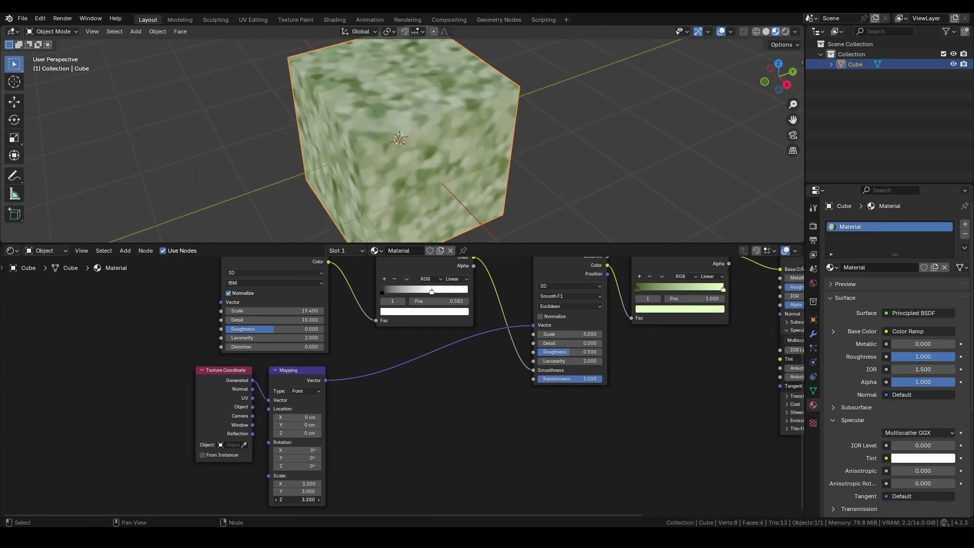
{"action": "left_click_drag", "start_coordinate": [297, 499], "coordinate": [312, 499]}
{"action": "middle_click_drag", "start_coordinate": [558, 152], "coordinate": [576, 157]}
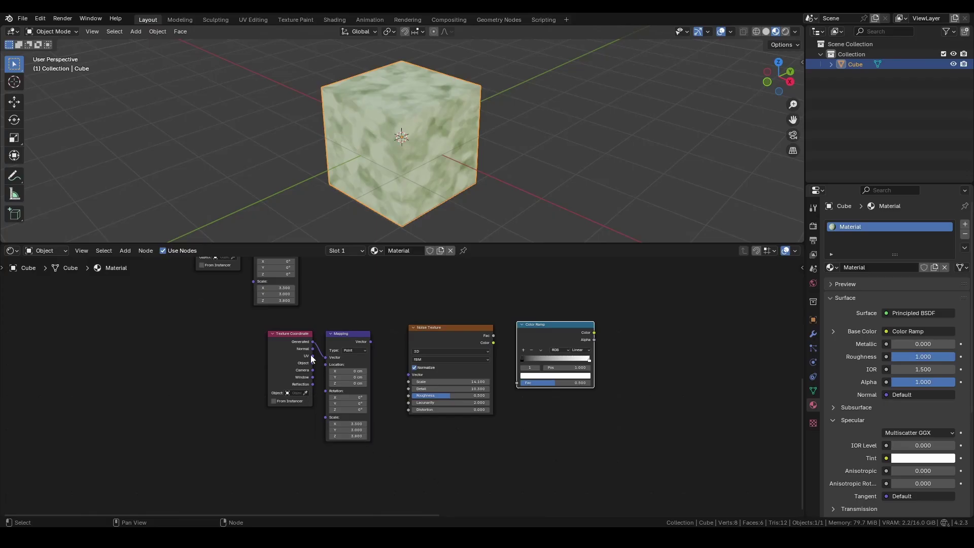
Route the duplicated Texture Coordinate's UV through Mapping into the duplicated Noise Texture, and its Color into the Color Ramp.
{"action": "left_click_drag", "start_coordinate": [312, 358], "coordinate": [409, 376]}
{"action": "left_click", "coordinate": [365, 347]}
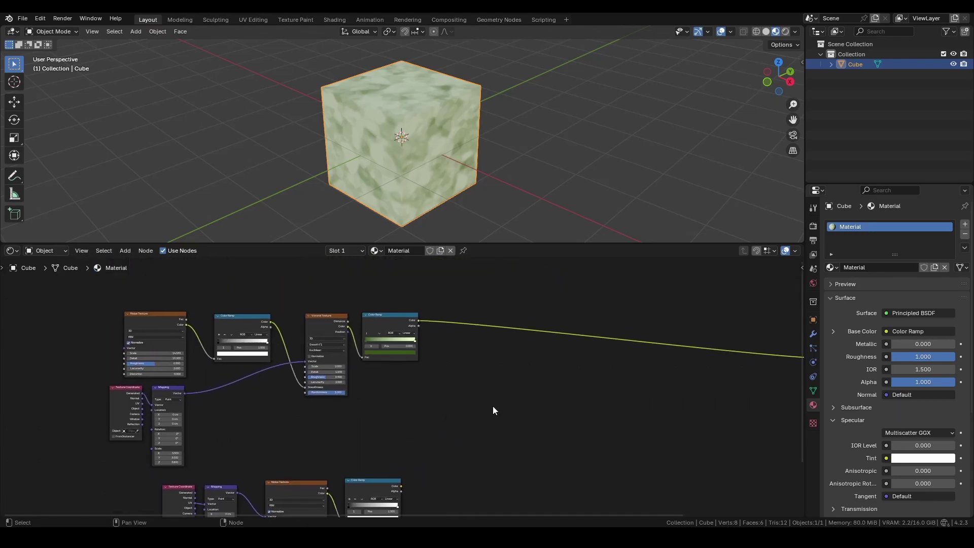
Insert a Mix Color node on the link between the green Color Ramp and Base Color.
{"action": "key", "text": "shift+a"}
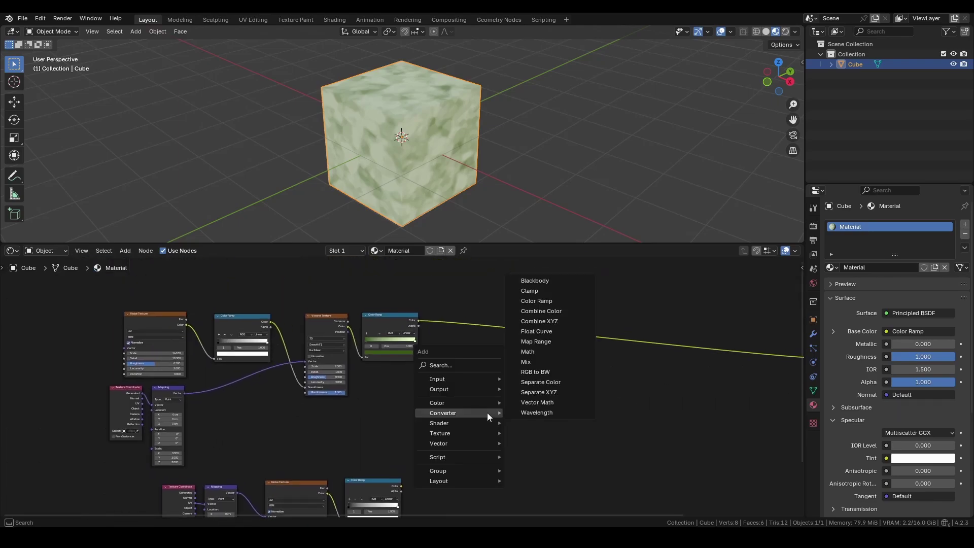
{"action": "mouse_move", "coordinate": [495, 420]}
{"action": "left_click", "coordinate": [533, 449]}
{"action": "left_click", "coordinate": [478, 321]}
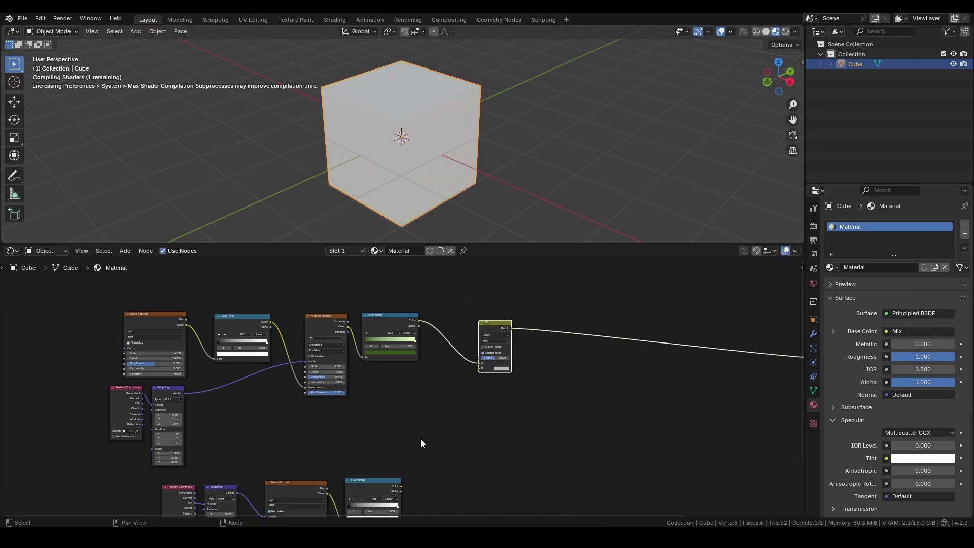
Connect the lower Color Ramp's Color to the Mix node's B input, with Factor 1 and blend mode Multiply.
{"action": "left_click_drag", "start_coordinate": [401, 486], "coordinate": [538, 353]}
{"action": "scroll", "coordinate": [477, 437], "scroll_direction": "up", "scroll_amount": 2}
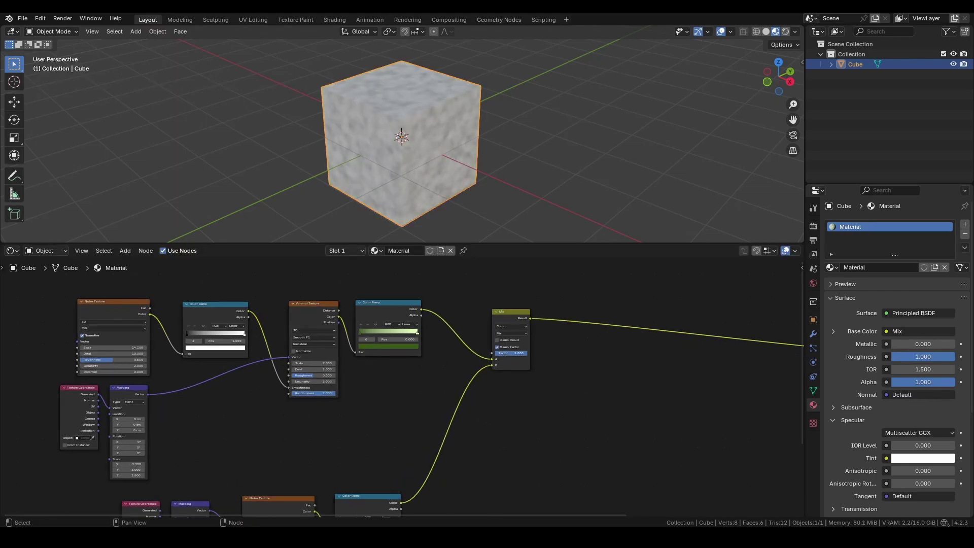
{"action": "left_click", "coordinate": [503, 361]}
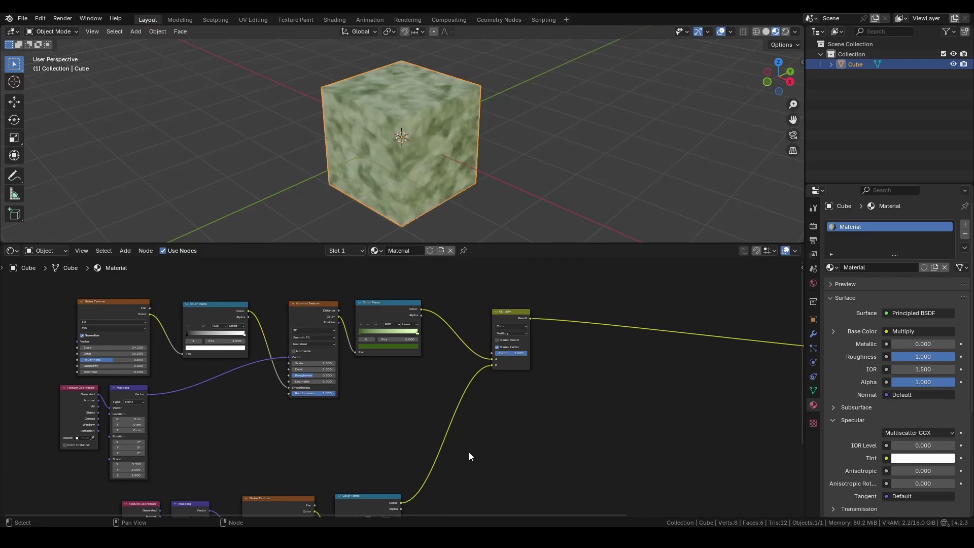
Set the lower Noise Texture's Scale to 11.5 and its Color Ramp's black stop to position 0.
{"action": "middle_click_drag", "start_coordinate": [468, 452], "coordinate": [518, 474]}
{"action": "scroll", "coordinate": [518, 475], "scroll_direction": "up", "scroll_amount": 1}
{"action": "left_click_drag", "start_coordinate": [350, 448], "coordinate": [342, 448]}
{"action": "mouse_move", "coordinate": [542, 375]}
{"action": "left_mouse_down"}
{"action": "mouse_move", "coordinate": [573, 373]}
{"action": "mouse_move", "coordinate": [524, 372]}
{"action": "left_mouse_up"}
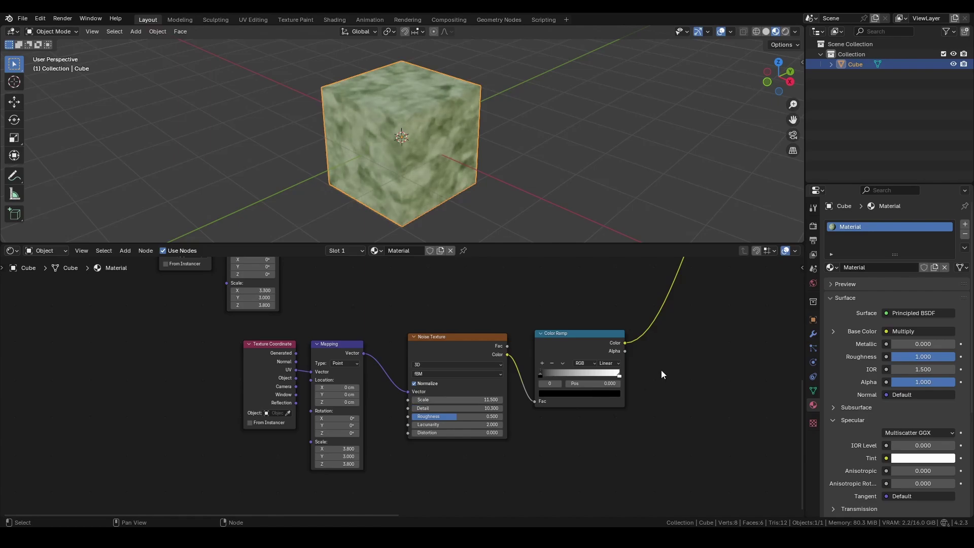
Add an Ambient Occlusion node below the link between the Multiply node and the Principled BSDF.
{"action": "scroll", "coordinate": [470, 388], "scroll_direction": "down", "scroll_amount": 2}
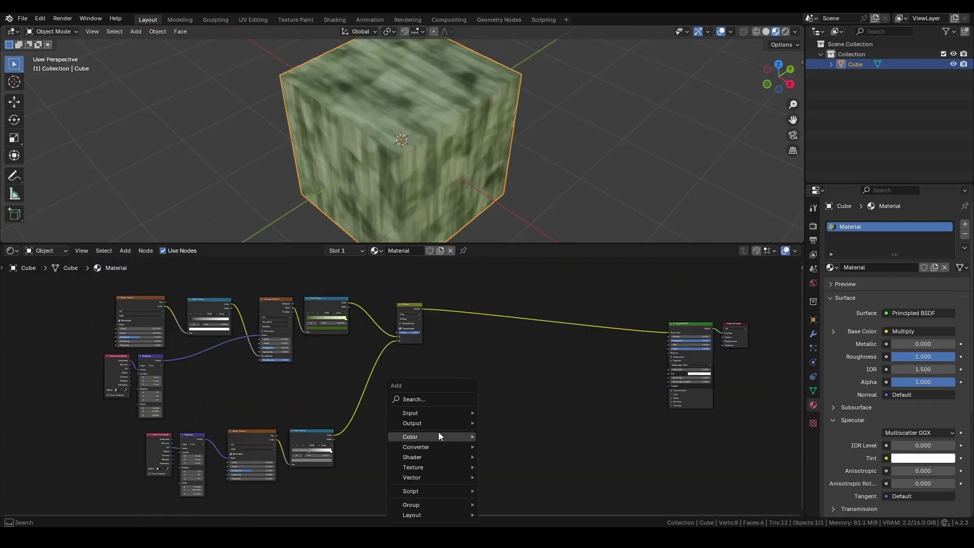
{"action": "mouse_move", "coordinate": [432, 441]}
{"action": "mouse_move", "coordinate": [416, 412]}
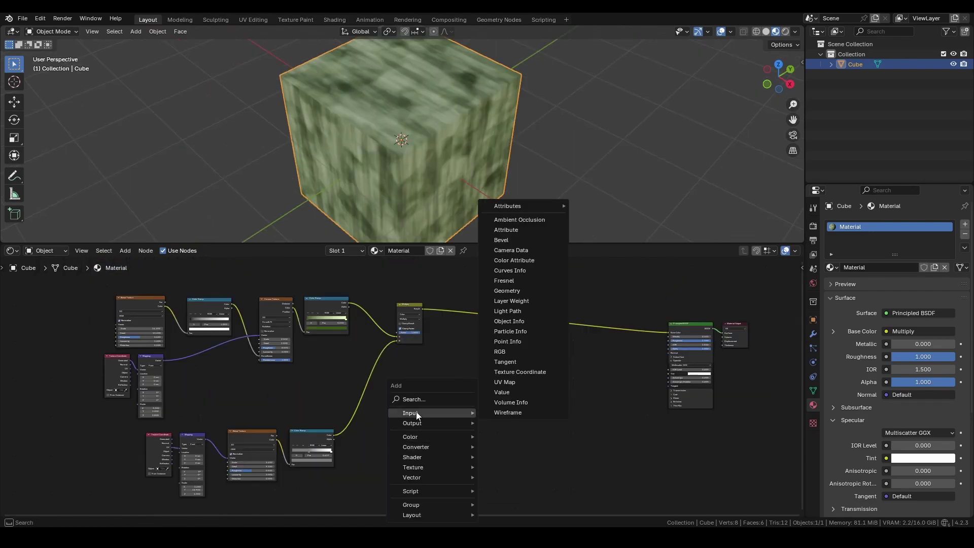
{"action": "left_click", "coordinate": [520, 219]}
{"action": "left_click", "coordinate": [497, 428]}
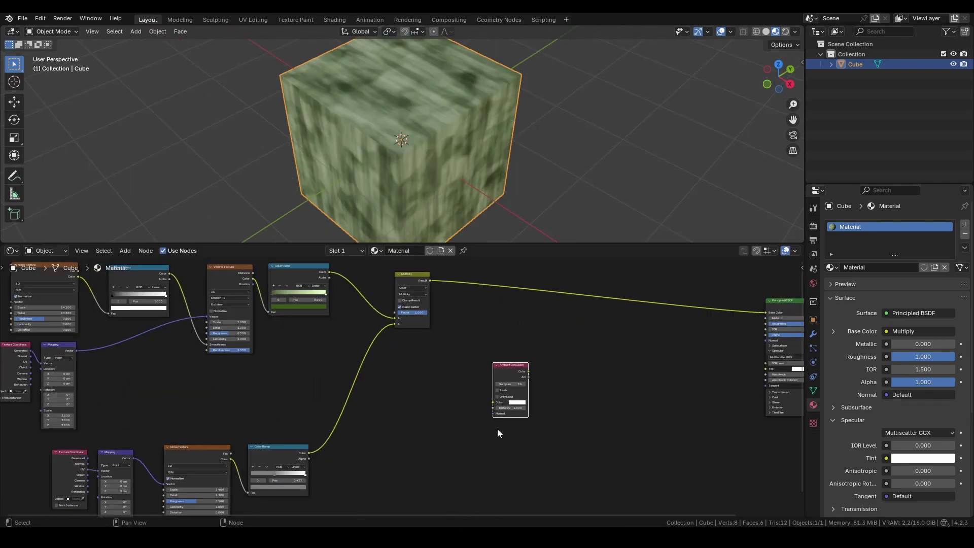
{"action": "scroll", "coordinate": [421, 420], "scroll_direction": "up", "scroll_amount": 2}
{"action": "middle_click_drag", "start_coordinate": [420, 421], "coordinate": [476, 423]}
{"action": "key", "text": "ctrl+z"}
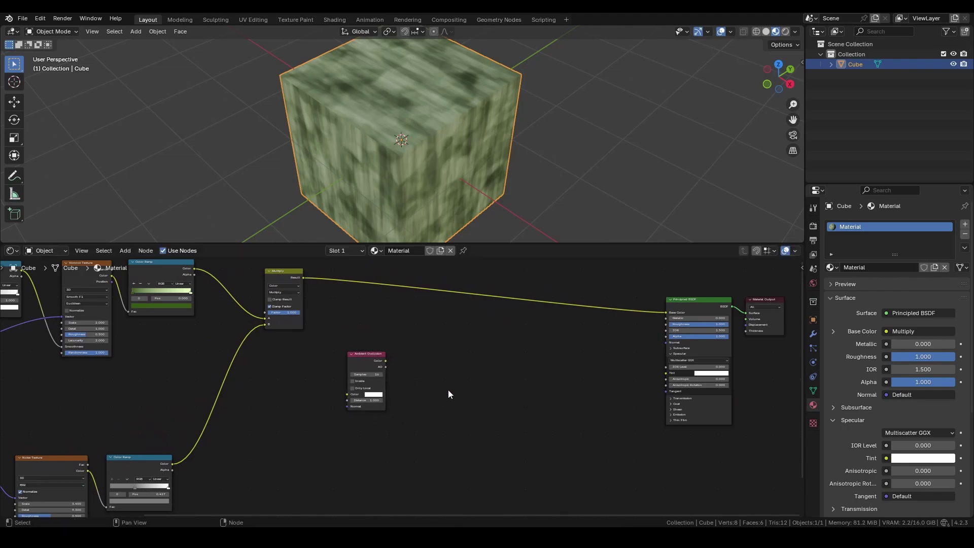
Duplicate the green Color Ramp and place the copy beside the Ambient Occlusion node.
{"action": "left_click", "coordinate": [153, 265]}
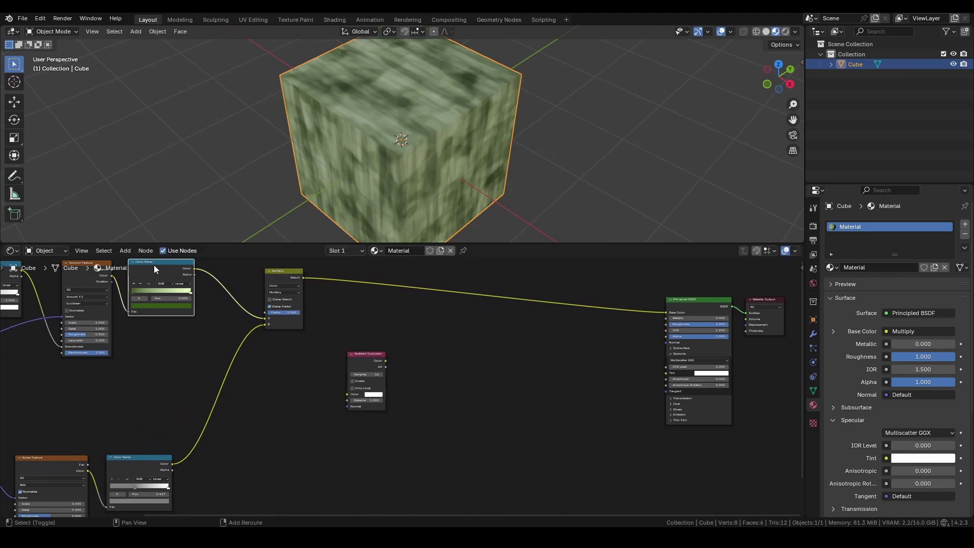
{"action": "key", "text": "shift+d"}
{"action": "left_click", "coordinate": [428, 423]}
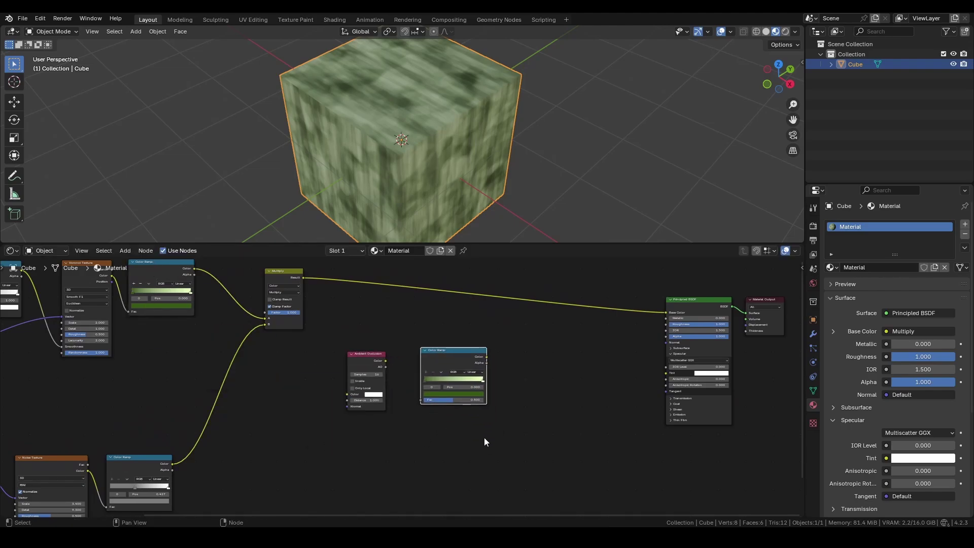
Insert a Mix Color node on the link between the Multiply node and Base Color.
{"action": "key", "text": "shift+a"}
{"action": "mouse_move", "coordinate": [507, 435]}
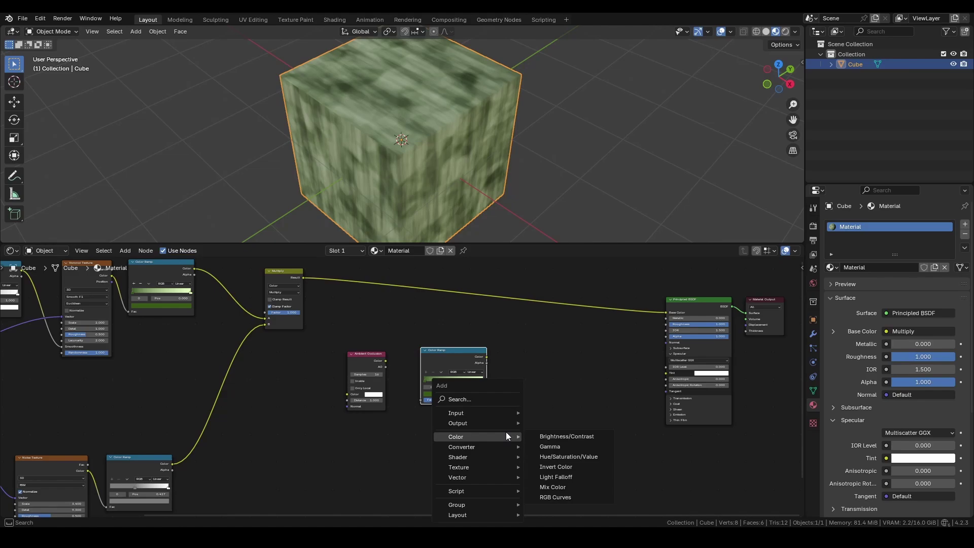
{"action": "left_click", "coordinate": [556, 490]}
{"action": "left_click", "coordinate": [554, 302]}
Wire Ambient Occlusion's Color through the duplicated Color Ramp into the new Mix node's B input, using blend mode Screen, and preview the Mix node.
{"action": "left_click_drag", "start_coordinate": [486, 357], "coordinate": [589, 342]}
{"action": "left_click", "coordinate": [575, 323]}
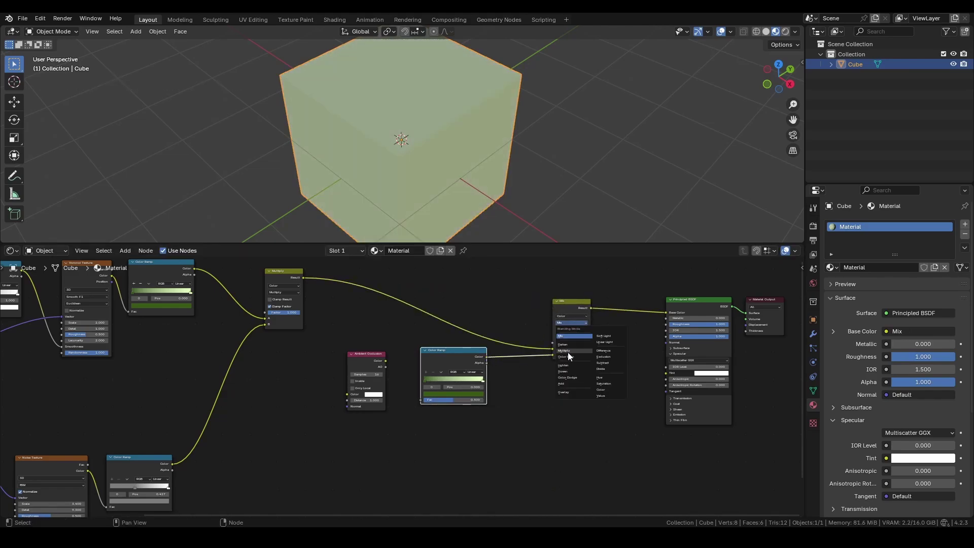
{"action": "left_click", "coordinate": [568, 352]}
{"action": "left_click_drag", "start_coordinate": [385, 361], "coordinate": [420, 400]}
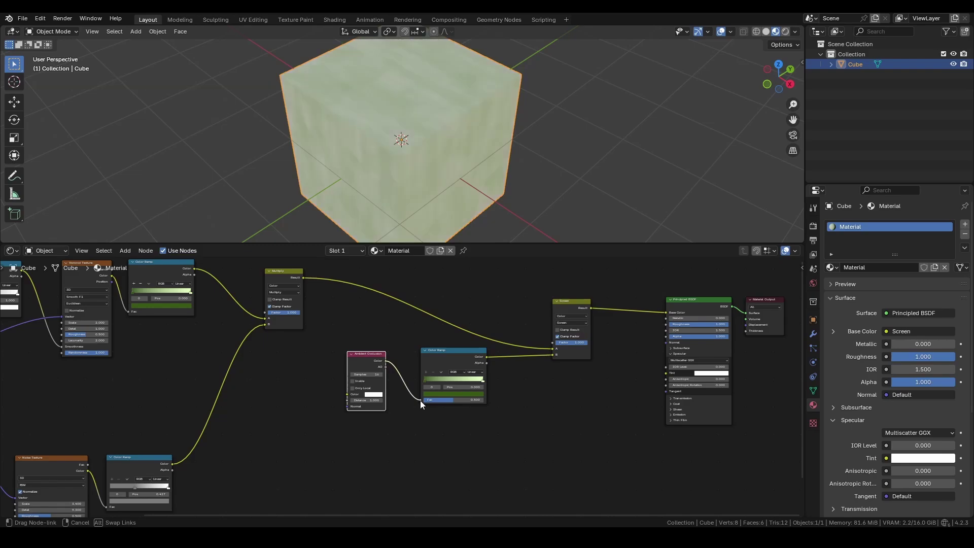
{"action": "left_click", "coordinate": [566, 303], "text": "ctrl+shift"}
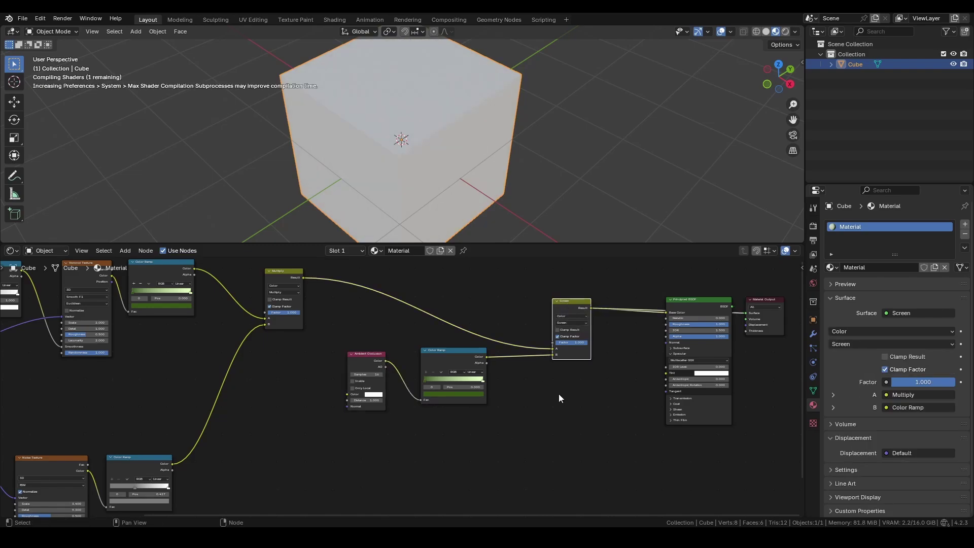
Enable Inside on the Ambient Occlusion node and set its Distance to 0.1.
{"action": "scroll", "coordinate": [470, 453], "scroll_direction": "up", "scroll_amount": 1}
{"action": "scroll", "coordinate": [470, 453], "scroll_direction": "up", "scroll_amount": 3}
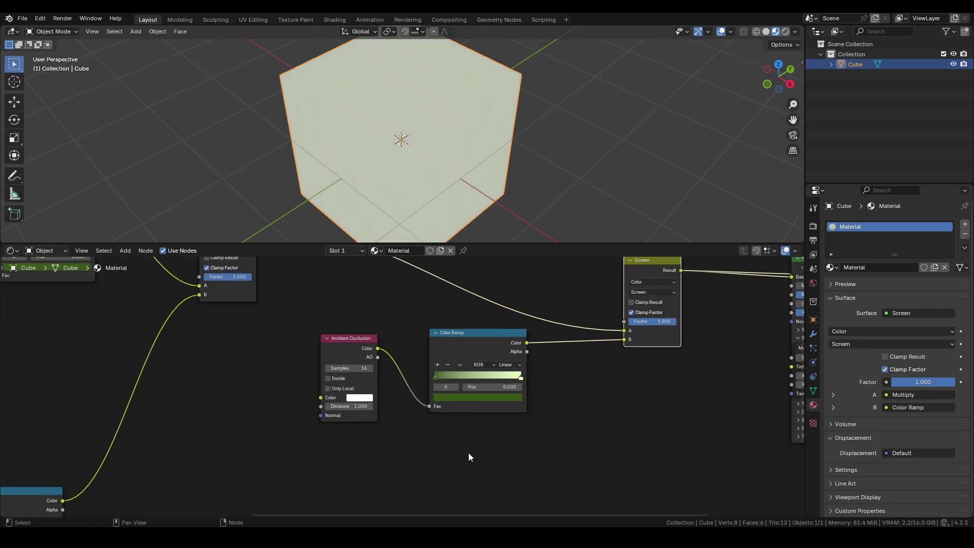
{"action": "middle_click_drag", "start_coordinate": [468, 454], "coordinate": [455, 468]}
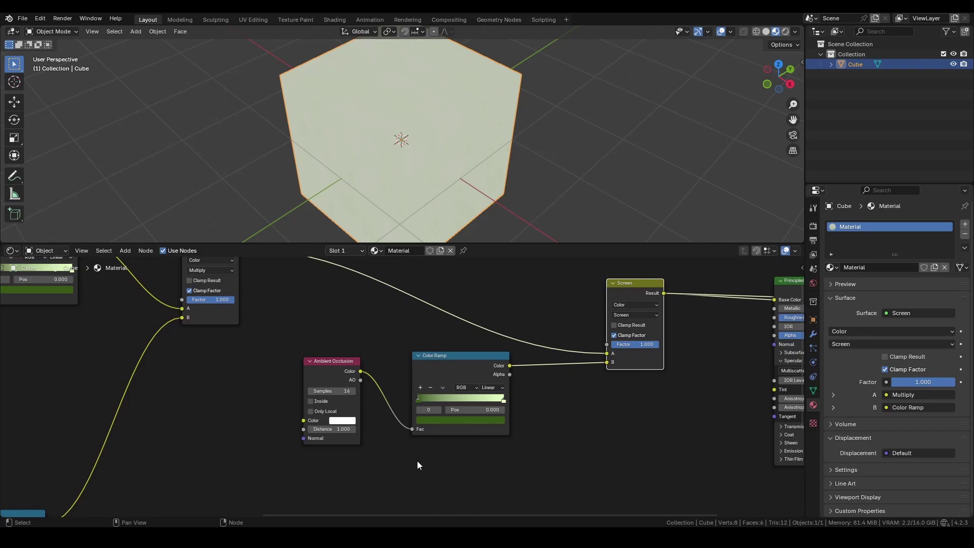
{"action": "left_click", "coordinate": [310, 403]}
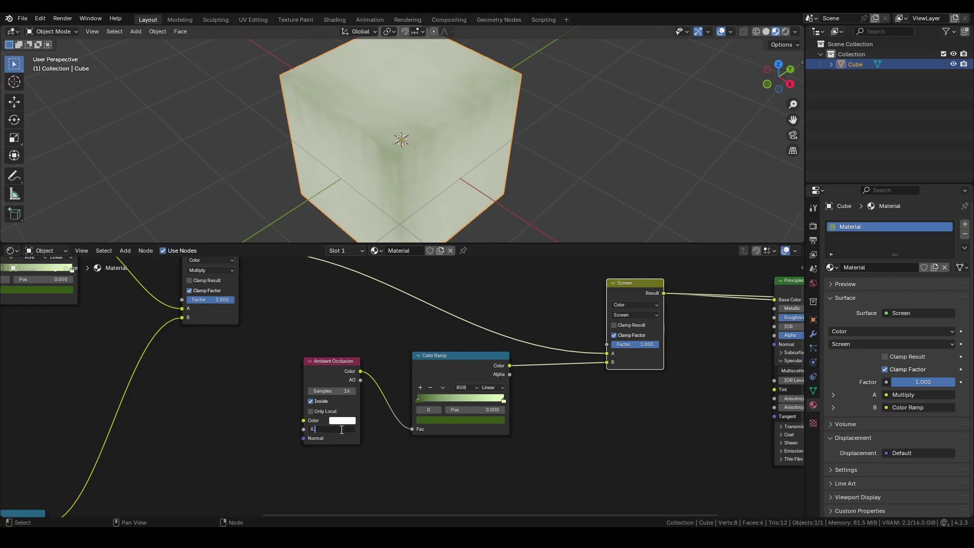
{"action": "key", "text": "Return"}
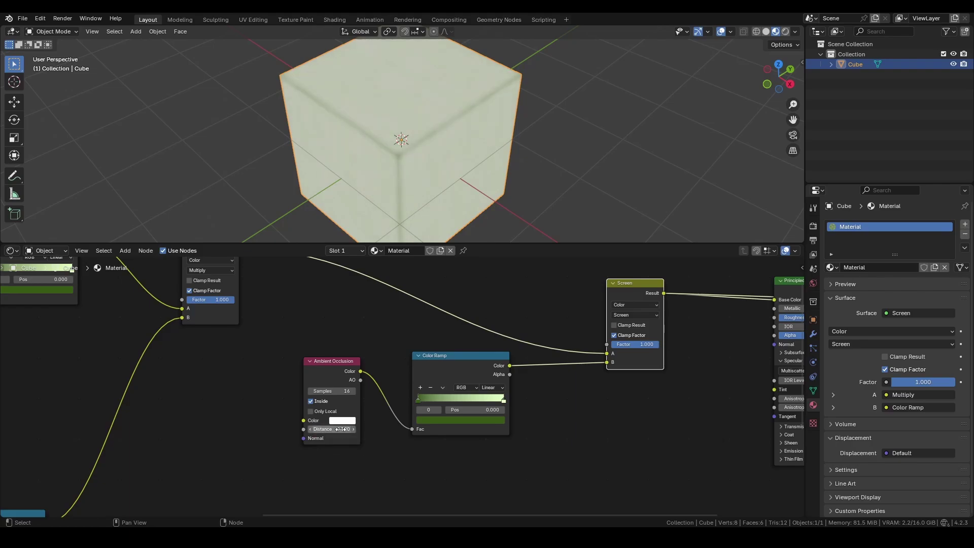
Recolor the duplicated Color Ramp's stops to white and black, and place the black stop at position 0.655.
{"action": "left_click", "coordinate": [420, 401]}
{"action": "left_click", "coordinate": [438, 425]}
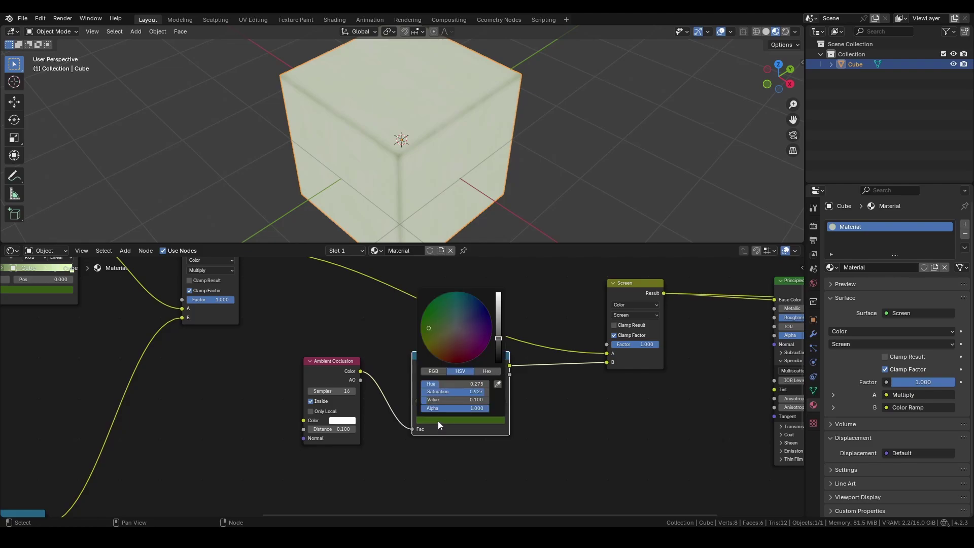
{"action": "left_click_drag", "start_coordinate": [495, 340], "coordinate": [495, 388]}
{"action": "left_click_drag", "start_coordinate": [419, 399], "coordinate": [481, 400]}
{"action": "middle_click_drag", "start_coordinate": [528, 212], "coordinate": [513, 167]}
Set the last Mix node's blend mode to Divide and lighten its Color Ramp's dark stop to a grey with Value 0.206.
{"action": "left_click", "coordinate": [640, 315]}
{"action": "left_click", "coordinate": [680, 383]}
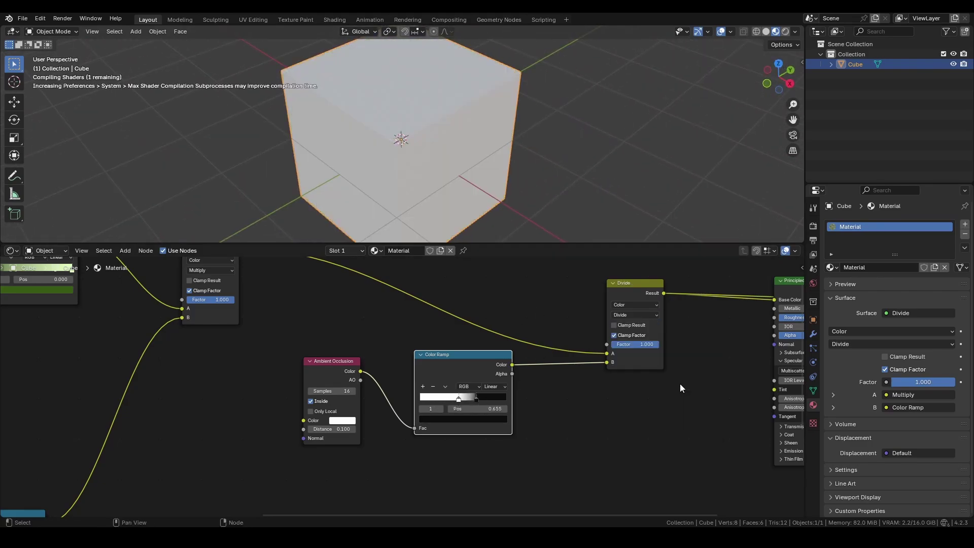
{"action": "mouse_move", "coordinate": [473, 400]}
{"action": "left_mouse_down"}
{"action": "mouse_move", "coordinate": [436, 401]}
{"action": "mouse_move", "coordinate": [499, 401]}
{"action": "mouse_move", "coordinate": [429, 398]}
{"action": "mouse_move", "coordinate": [470, 398]}
{"action": "mouse_move", "coordinate": [444, 398]}
{"action": "left_mouse_up"}
{"action": "left_click", "coordinate": [498, 420]}
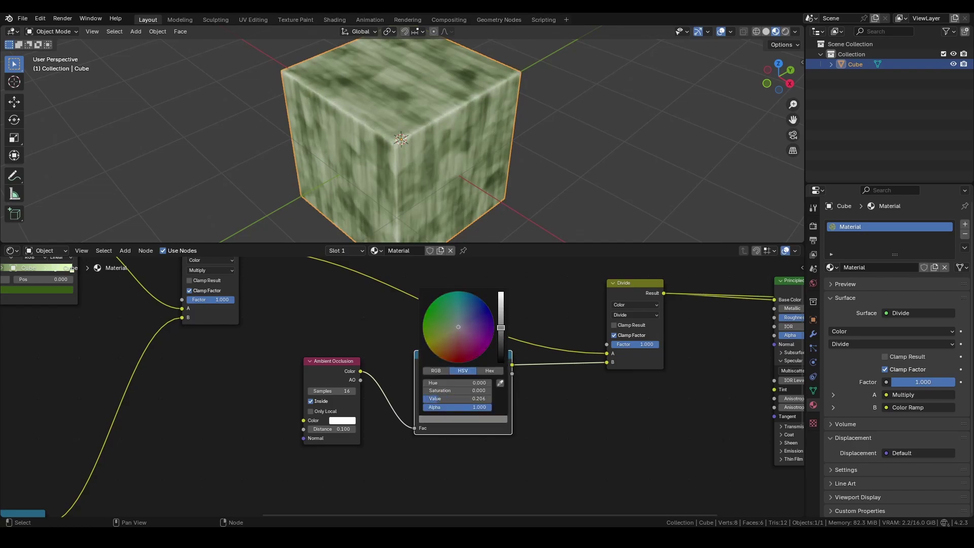
{"action": "middle_click_drag", "start_coordinate": [543, 170], "coordinate": [525, 177]}
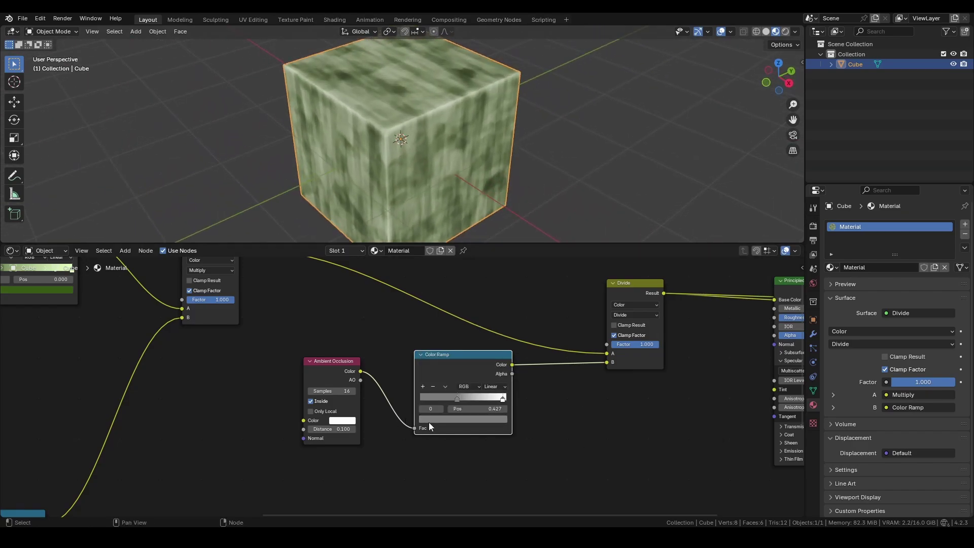
Move the Color Ramp's grey stop to position 0.514 and set the Ambient Occlusion Distance to 0.2.
{"action": "left_click_drag", "start_coordinate": [457, 398], "coordinate": [477, 399]}
{"action": "key", "text": "Return"}
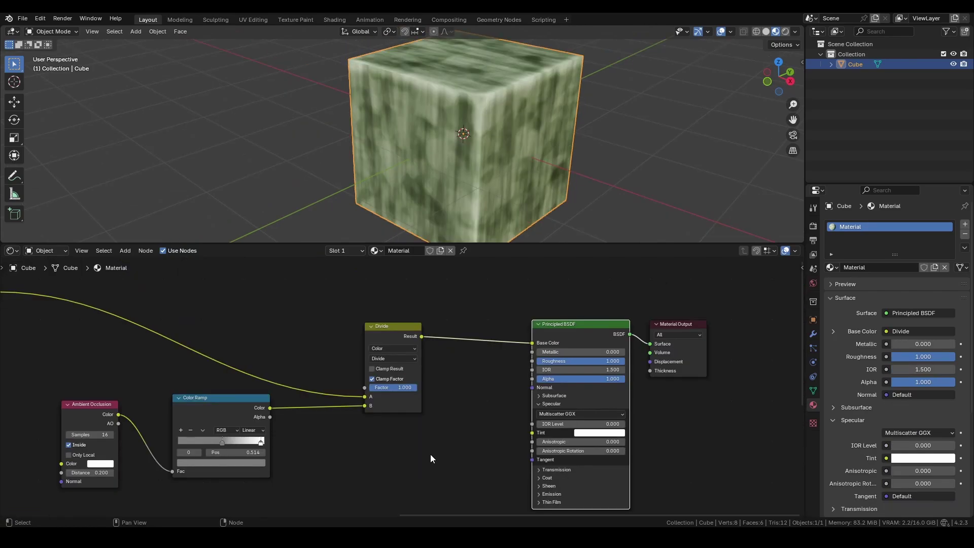
{"action": "scroll", "coordinate": [419, 454], "scroll_direction": "down", "scroll_amount": 2}
{"action": "middle_click_drag", "start_coordinate": [363, 456], "coordinate": [579, 422]}
{"action": "scroll", "coordinate": [578, 424], "scroll_direction": "up", "scroll_amount": 1}
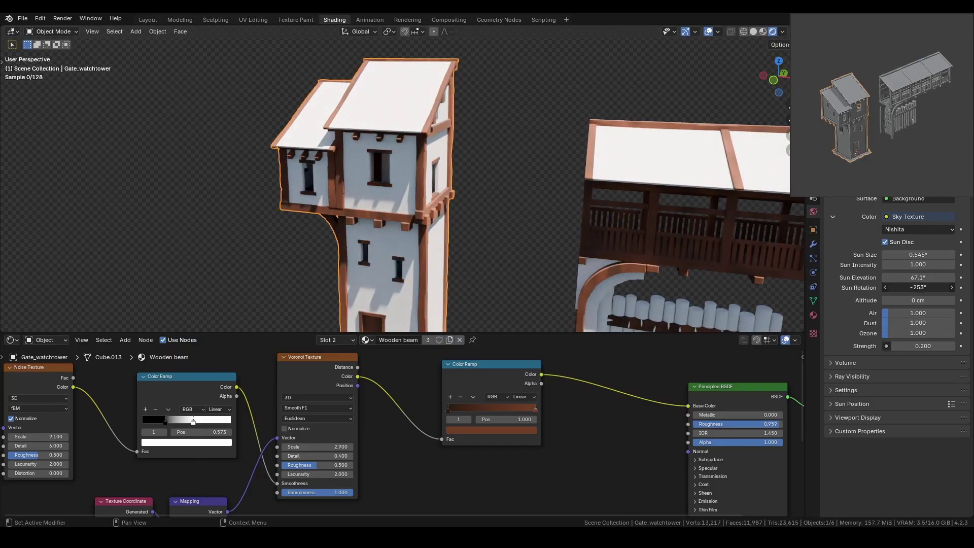
Set the sky's Sun Elevation to 46.9° and Sun Rotation to -251°, and the Wooden beam material's Roughness to 1.
{"action": "left_click_drag", "start_coordinate": [918, 287], "coordinate": [863, 277]}
{"action": "middle_click_drag", "start_coordinate": [691, 468], "coordinate": [555, 419]}
{"action": "left_click", "coordinate": [558, 418]}
{"action": "left_click", "coordinate": [558, 419]}
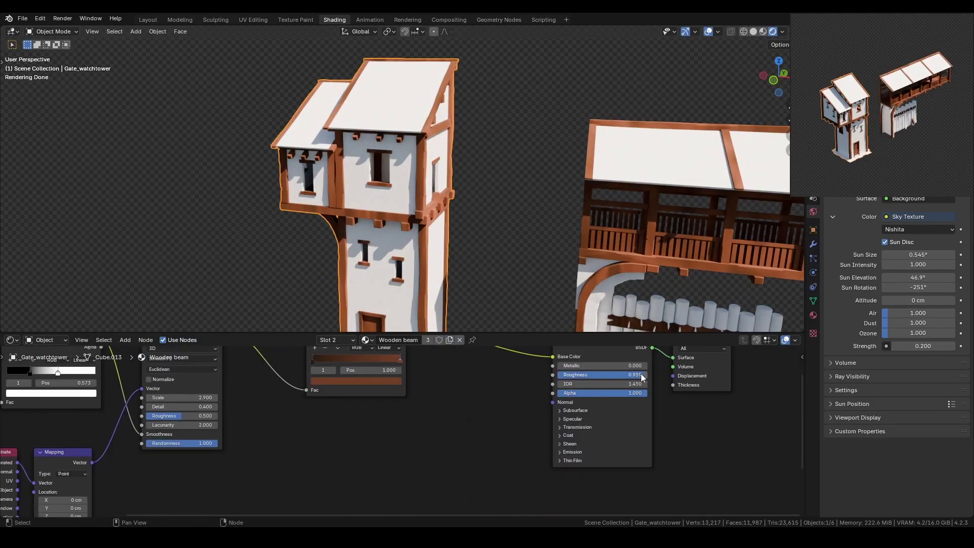
{"action": "scroll", "coordinate": [471, 457], "scroll_direction": "up", "scroll_amount": 2}
Recolor the Wooden beam Color Ramp to run from very dark brown to light brown.
{"action": "left_click", "coordinate": [379, 436]}
{"action": "left_click", "coordinate": [379, 436]}
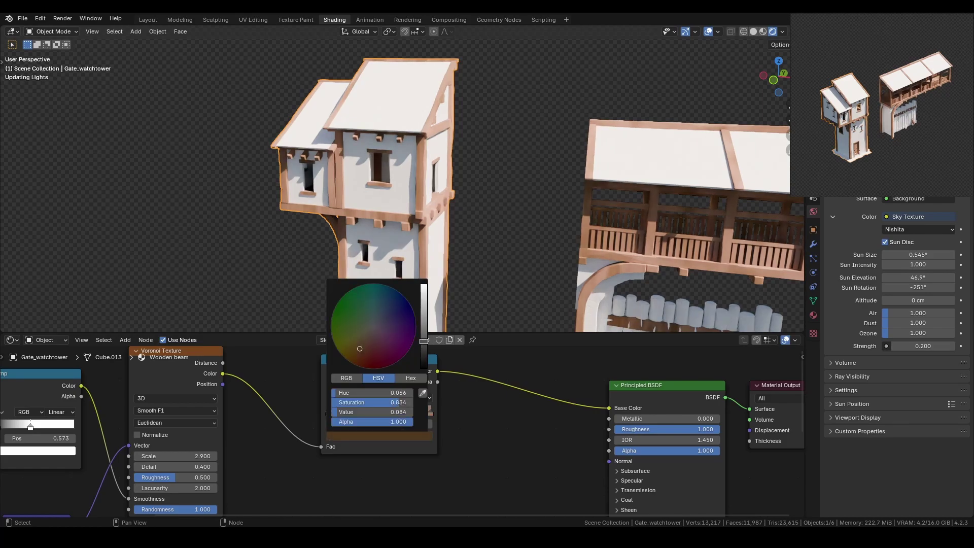
{"action": "left_click", "coordinate": [329, 412]}
{"action": "scroll", "coordinate": [566, 230], "scroll_direction": "down", "scroll_amount": 3}
{"action": "middle_click_drag", "start_coordinate": [567, 230], "coordinate": [537, 245]}
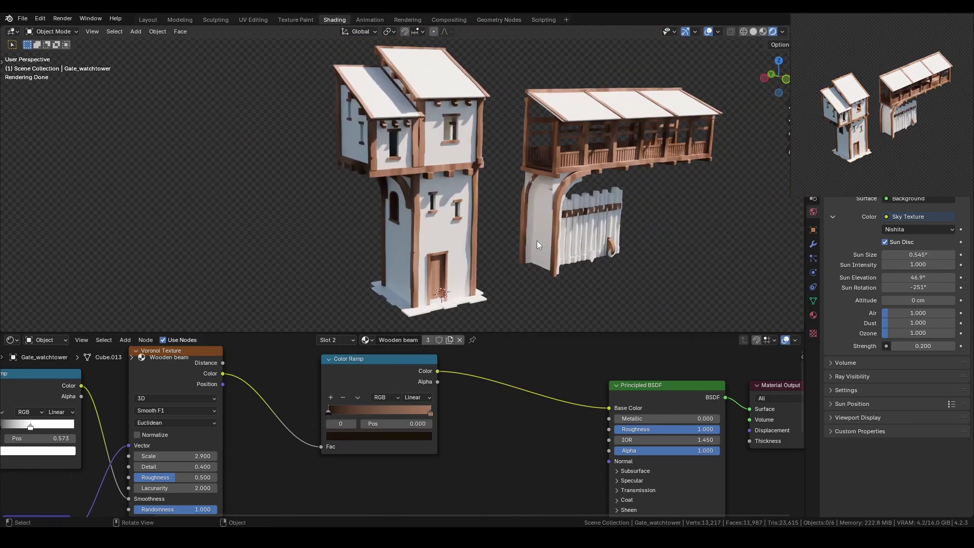
Duplicate the Texture Coordinate, Mapping and Noise Texture nodes, and feed the new noise through a black-and-white Color Ramp into Base Color.
{"action": "scroll", "coordinate": [507, 234], "scroll_direction": "up", "scroll_amount": 3}
{"action": "scroll", "coordinate": [189, 369], "scroll_direction": "down", "scroll_amount": 3}
{"action": "scroll", "coordinate": [426, 401], "scroll_direction": "up", "scroll_amount": 1}
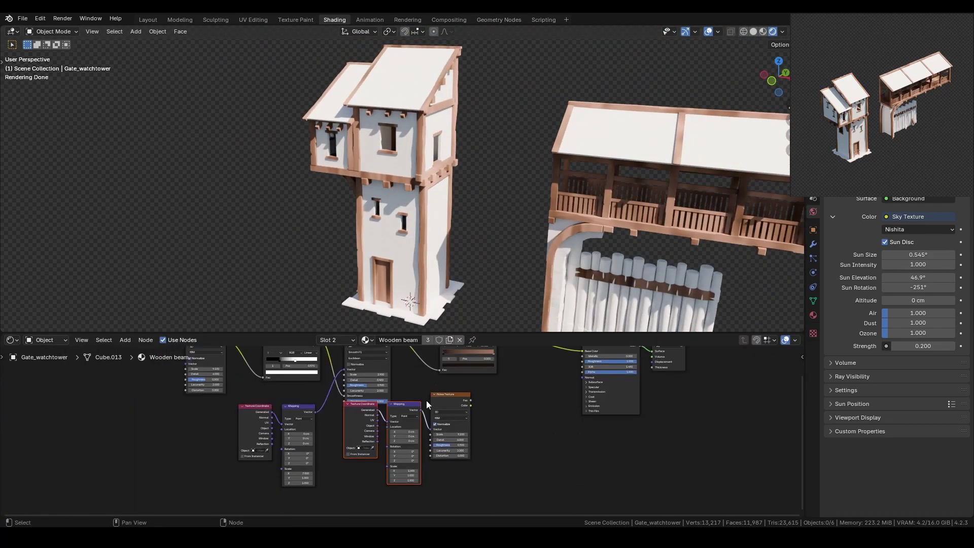
{"action": "scroll", "coordinate": [453, 442], "scroll_direction": "up", "scroll_amount": 2}
{"action": "scroll", "coordinate": [453, 446], "scroll_direction": "down", "scroll_amount": 2}
{"action": "scroll", "coordinate": [395, 183], "scroll_direction": "up", "scroll_amount": 5}
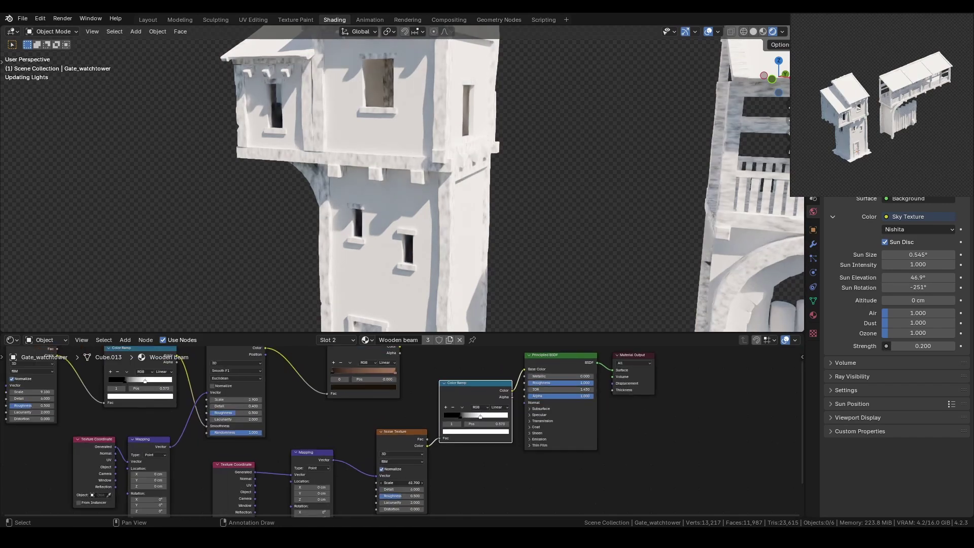
Stretch the duplicated noise into fine wood grain through its Mapping, with Noise Scale 32.4 and Detail 0.7.
{"action": "double_click", "coordinate": [410, 492]}
{"action": "type", "text": "65"}
{"action": "key", "text": "Return"}
{"action": "left_click_drag", "start_coordinate": [339, 484], "coordinate": [325, 484]}
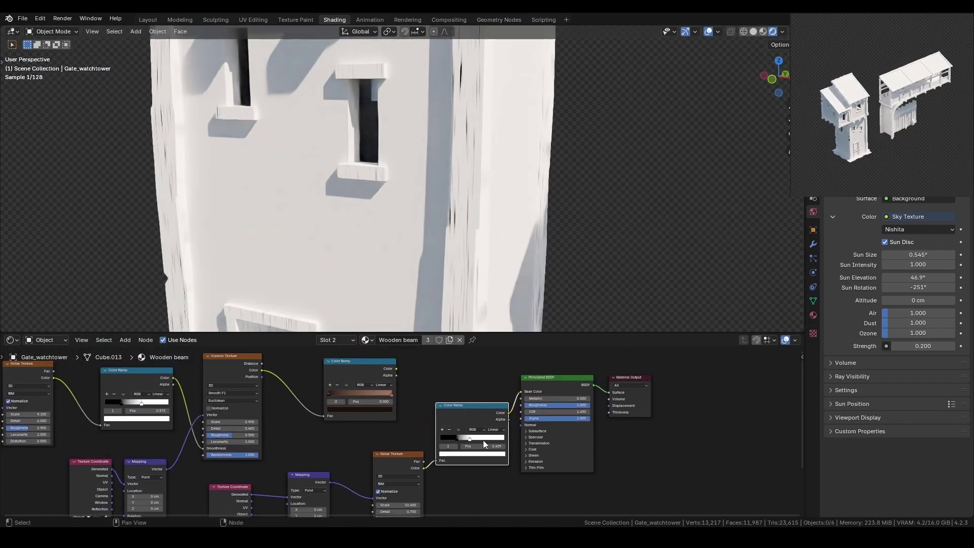
Multiply the grain Color Ramp over the brown Color Ramp with a Mix Color node before Base Color, Factor 0.725.
{"action": "key", "text": "shift+a"}
{"action": "left_click", "coordinate": [572, 289]}
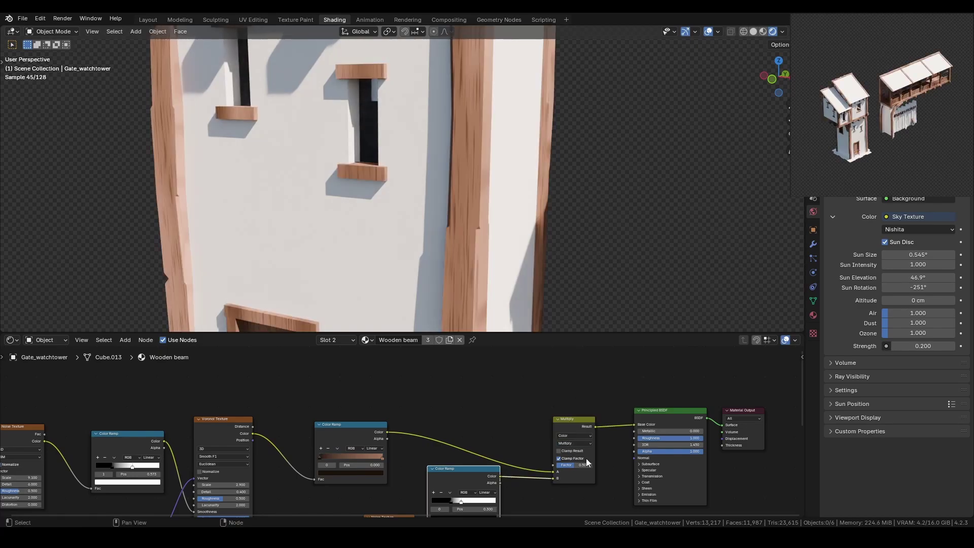
{"action": "scroll", "coordinate": [474, 237], "scroll_direction": "down", "scroll_amount": 5}
{"action": "scroll", "coordinate": [498, 205], "scroll_direction": "up", "scroll_amount": 2}
Open the watchtower mesh in Edit Mode and set up a UV Editor beside the 3D viewport.
{"action": "left_click", "coordinate": [497, 206]}
{"action": "key", "text": "KP_1"}
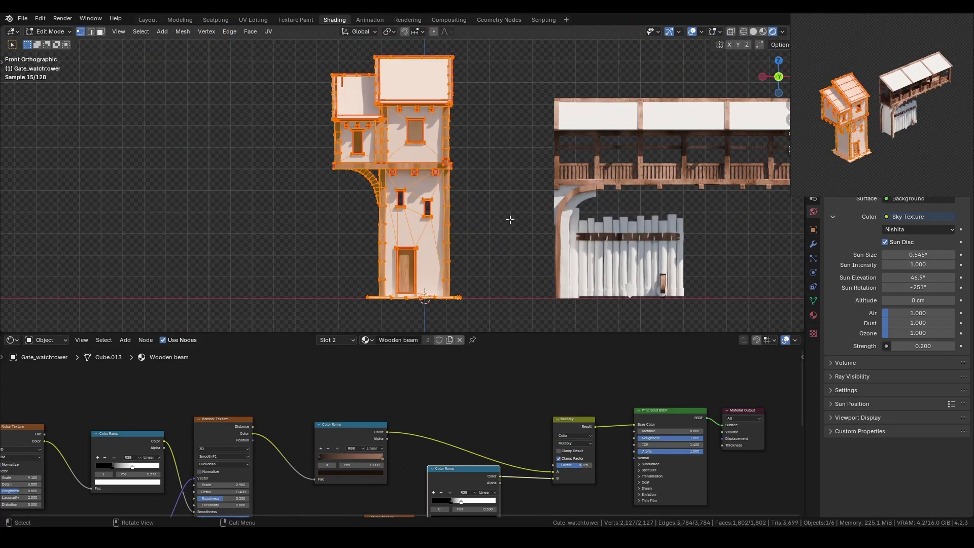
{"action": "scroll", "coordinate": [509, 216], "scroll_direction": "up", "scroll_amount": 3}
{"action": "scroll", "coordinate": [524, 456], "scroll_direction": "down", "scroll_amount": 5}
{"action": "middle_click_drag", "start_coordinate": [586, 247], "coordinate": [532, 219]}
{"action": "key", "text": "Tab"}
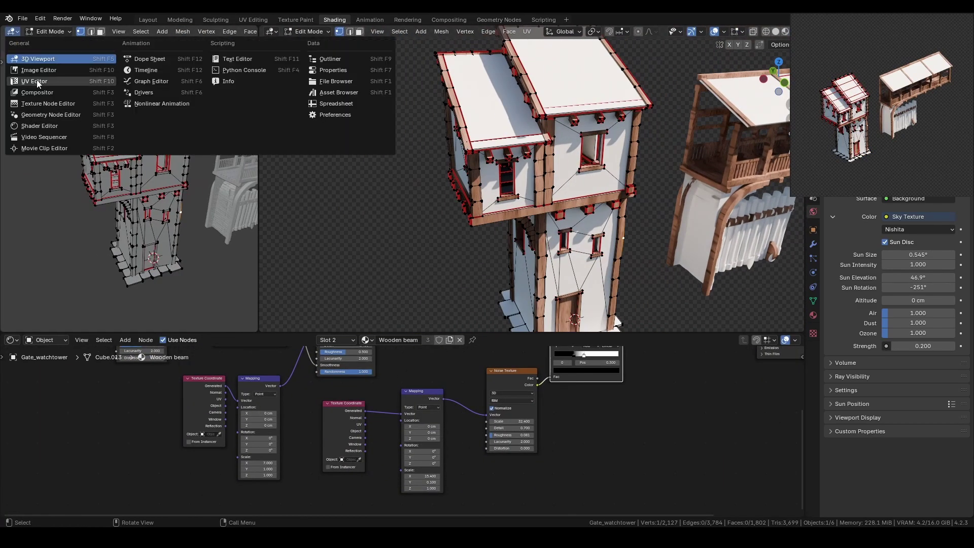
Select the watchtower's beams as linked geometry to examine their UV islands, and return to Object Mode.
{"action": "middle_click_drag", "start_coordinate": [508, 213], "coordinate": [487, 203]}
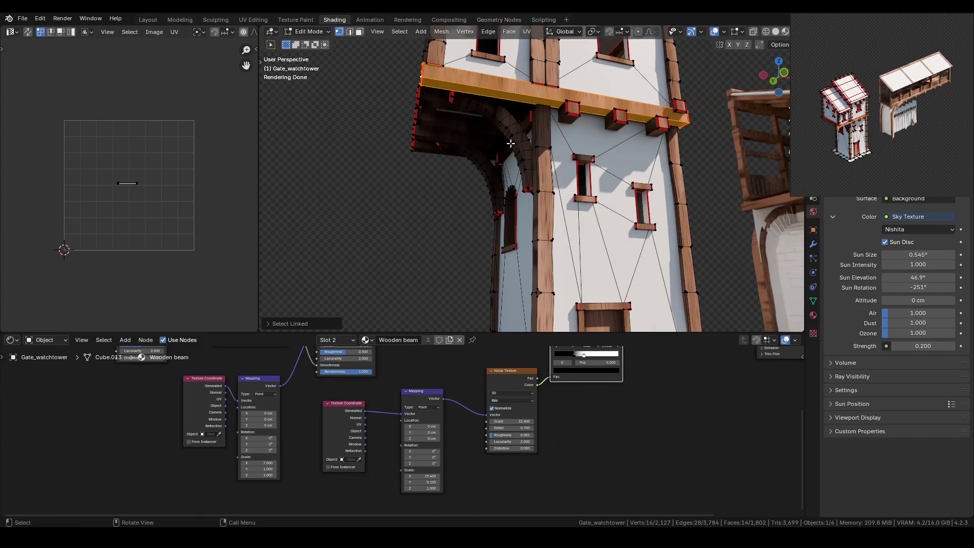
{"action": "key", "text": "l"}
{"action": "key", "text": "3"}
{"action": "scroll", "coordinate": [554, 320], "scroll_direction": "up", "scroll_amount": 4}
{"action": "middle_click_drag", "start_coordinate": [553, 320], "coordinate": [498, 168]}
{"action": "key", "text": "l"}
{"action": "scroll", "coordinate": [120, 233], "scroll_direction": "up", "scroll_amount": 3}
{"action": "key", "text": "Tab"}
Drive the grain Mapping from the UV coordinates and set its Scale to X 83.6 and about 2.8 on Y.
{"action": "left_click", "coordinate": [345, 403]}
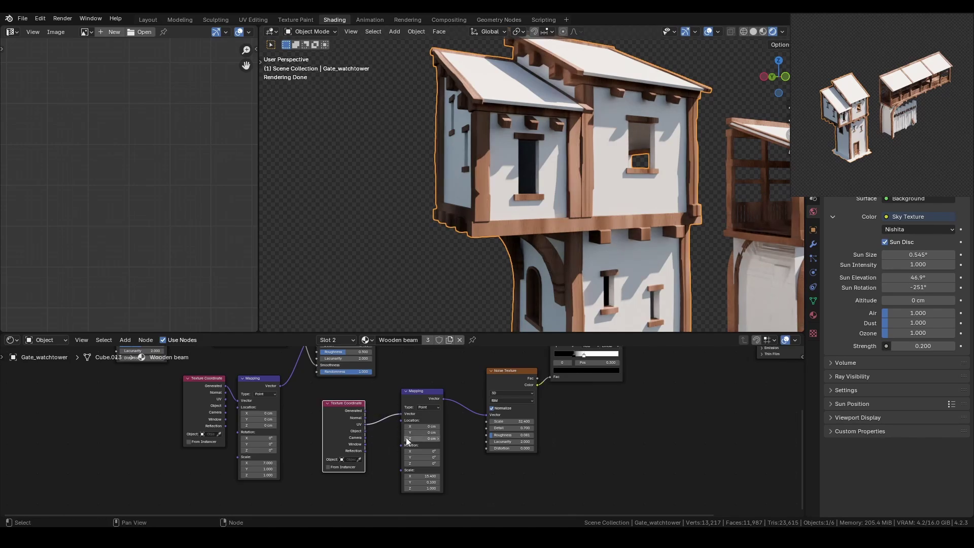
{"action": "scroll", "coordinate": [407, 469], "scroll_direction": "up", "scroll_amount": 2}
{"action": "scroll", "coordinate": [508, 203], "scroll_direction": "up", "scroll_amount": 3}
{"action": "left_click_drag", "start_coordinate": [406, 486], "coordinate": [427, 486]}
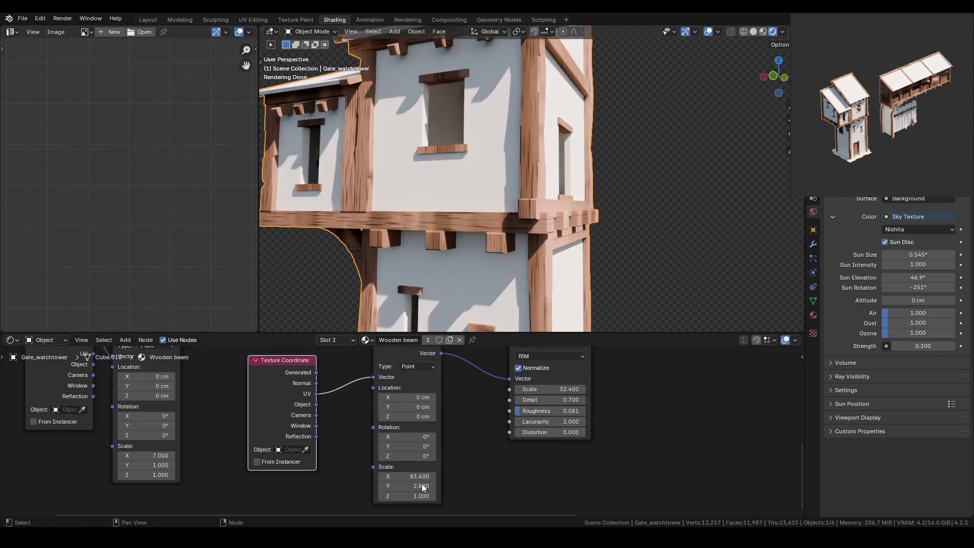
Add an Ambient Occlusion node with Inside on and Distance 0.2, feeding a Color Ramp into Base Color.
{"action": "middle_click_drag", "start_coordinate": [507, 203], "coordinate": [538, 233]}
{"action": "key", "text": "Home"}
{"action": "key", "text": "shift+a"}
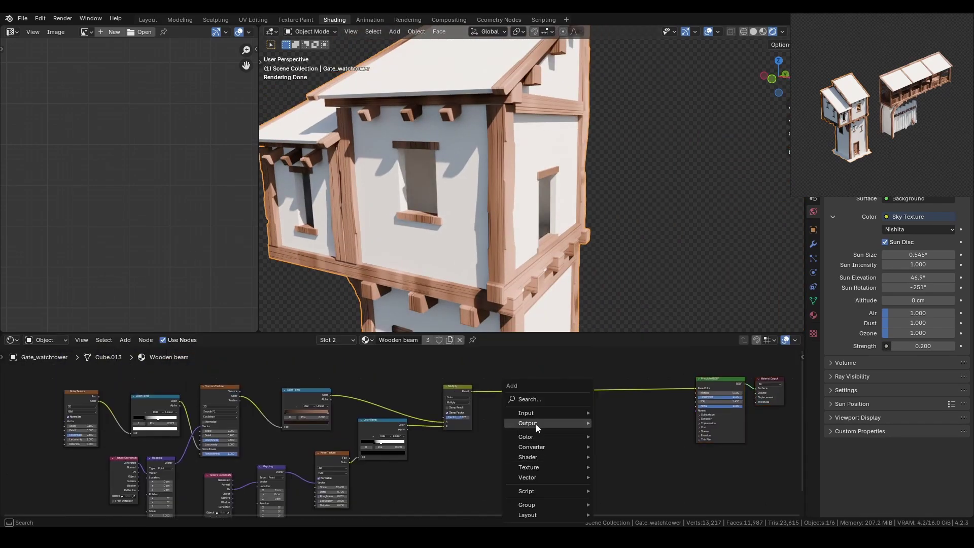
{"action": "left_click", "coordinate": [536, 425]}
{"action": "scroll", "coordinate": [610, 433], "scroll_direction": "up", "scroll_amount": 2}
{"action": "left_click", "coordinate": [567, 417]}
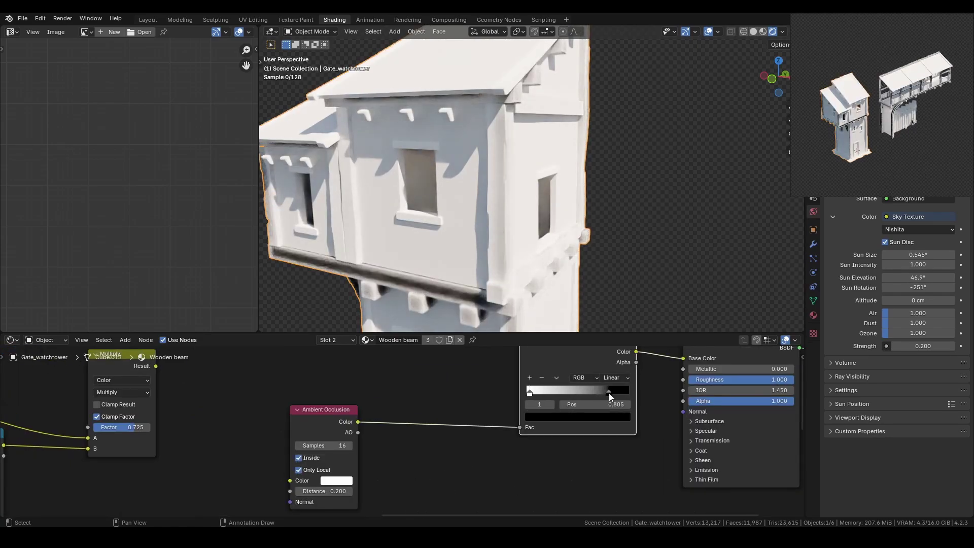
Turn off Only Local and set Distance to 0.001 on the Ambient Occlusion node, with its Color Ramp on Constant interpolation.
{"action": "mouse_move", "coordinate": [629, 393]}
{"action": "left_mouse_down"}
{"action": "mouse_move", "coordinate": [545, 394]}
{"action": "mouse_move", "coordinate": [622, 394]}
{"action": "left_mouse_up"}
{"action": "left_click", "coordinate": [298, 458]}
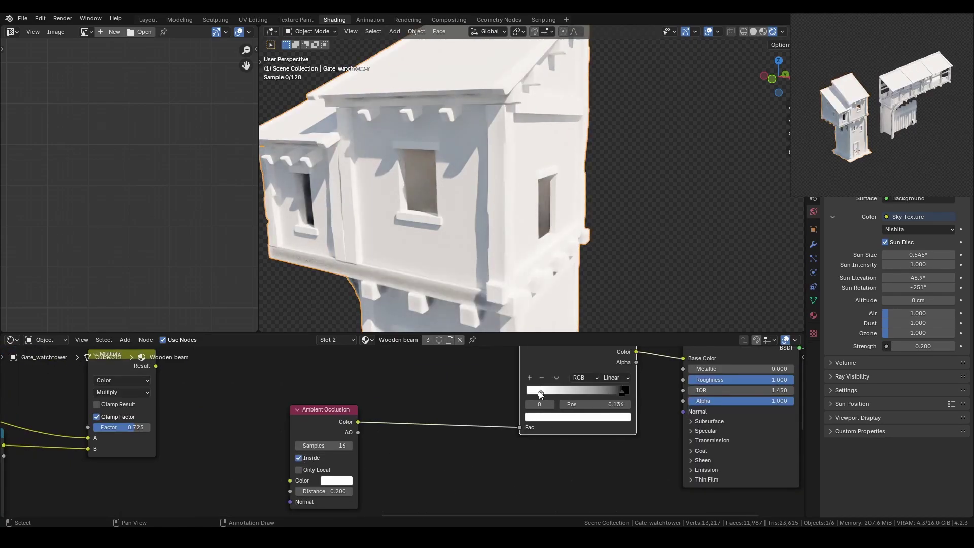
{"action": "left_click_drag", "start_coordinate": [570, 392], "coordinate": [529, 392]}
{"action": "left_click_drag", "start_coordinate": [319, 492], "coordinate": [297, 492]}
{"action": "left_click_drag", "start_coordinate": [529, 392], "coordinate": [627, 393]}
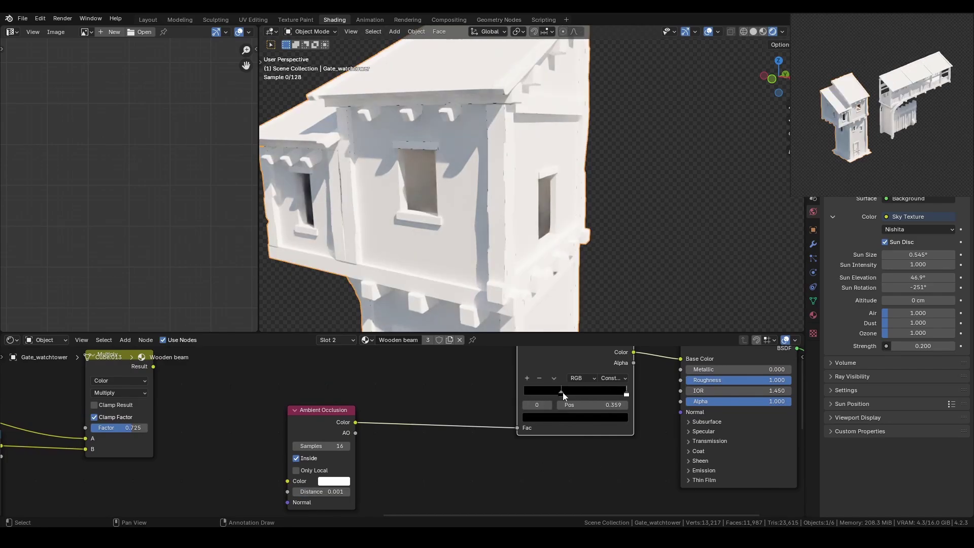
Set the Ambient Occlusion Distance to 0.015.
{"action": "double_click", "coordinate": [329, 492]}
{"action": "type", "text": "0.015"}
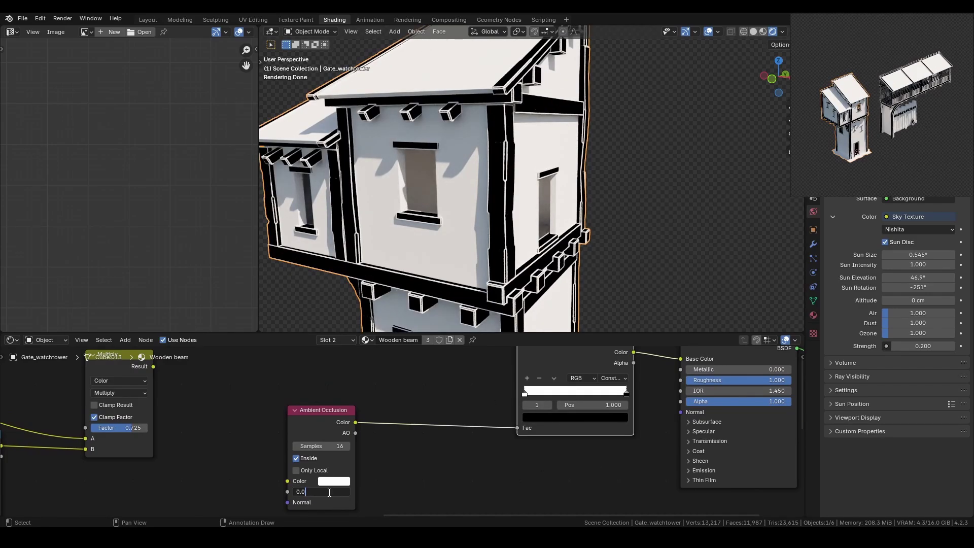
{"action": "key", "text": "Return"}
Insert a Multiply Mix node between the edge Color Ramp and Base Color, with a duplicated Noise Texture's Color in its B input.
{"action": "scroll", "coordinate": [492, 382], "scroll_direction": "down", "scroll_amount": 5}
{"action": "left_click_drag", "start_coordinate": [186, 401], "coordinate": [513, 462]}
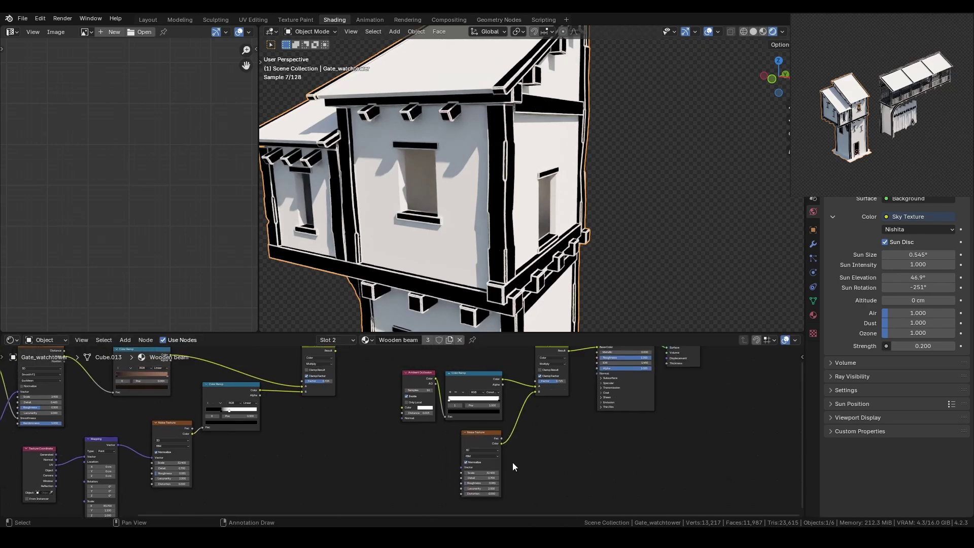